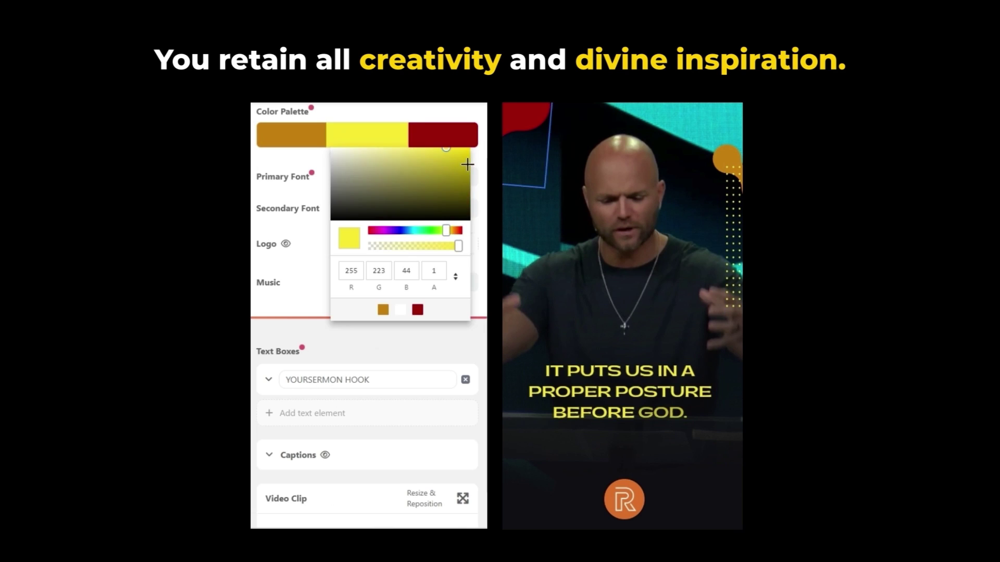
Step: Apply the orange, yellow and dark red palette, select the logo, and preview as Reels, Shorts and TikTok
click(432, 183)
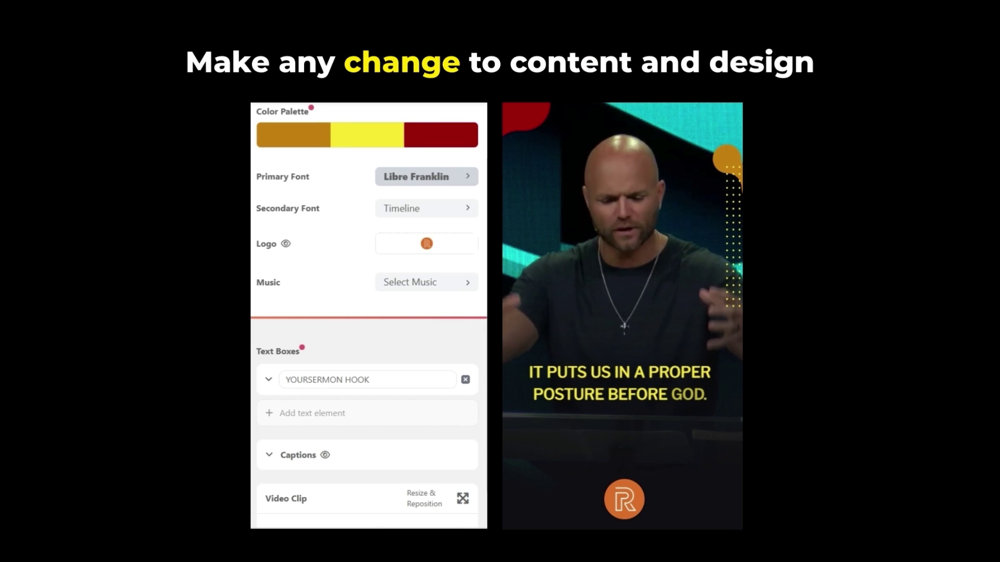
click(624, 494)
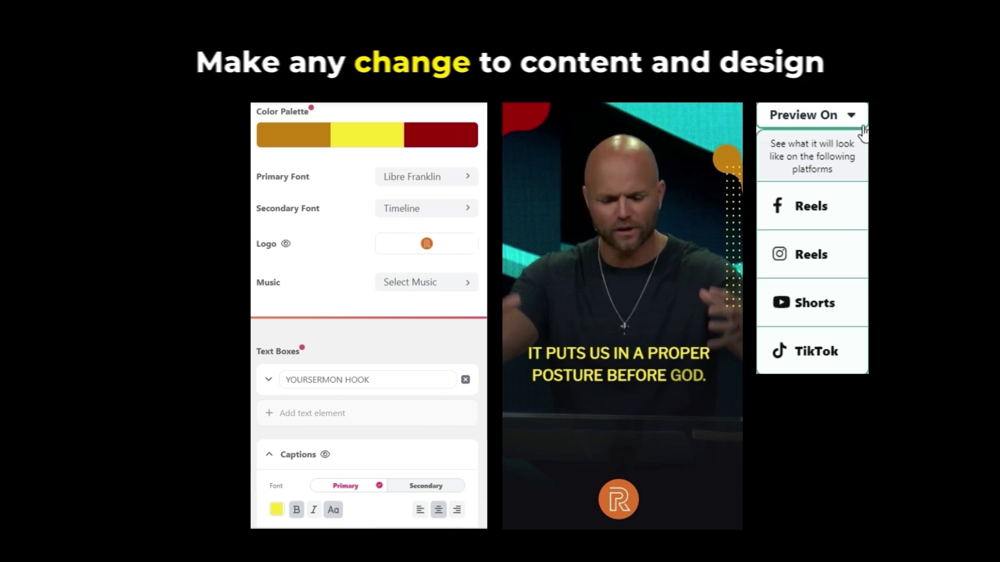
click(817, 279)
click(819, 311)
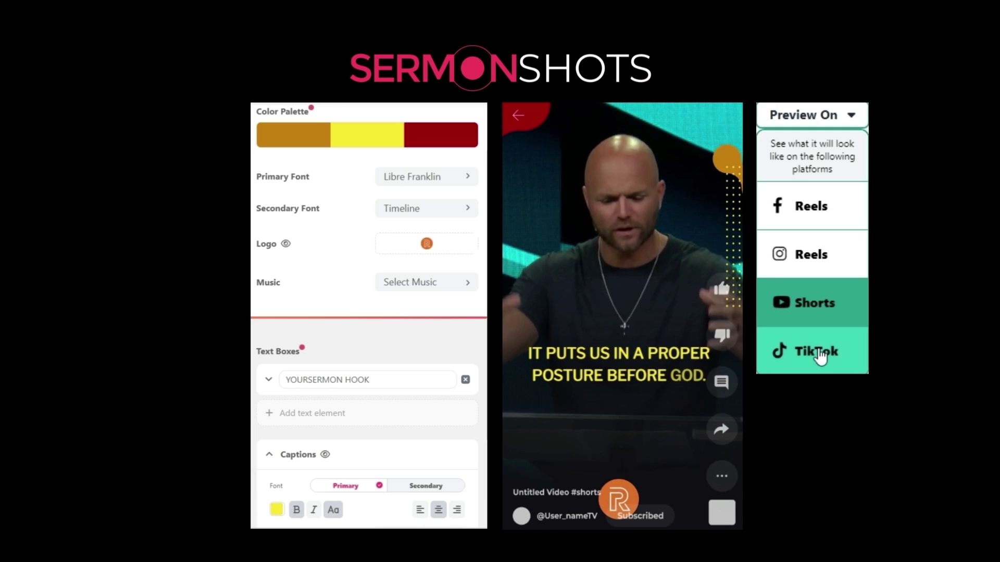
click(819, 355)
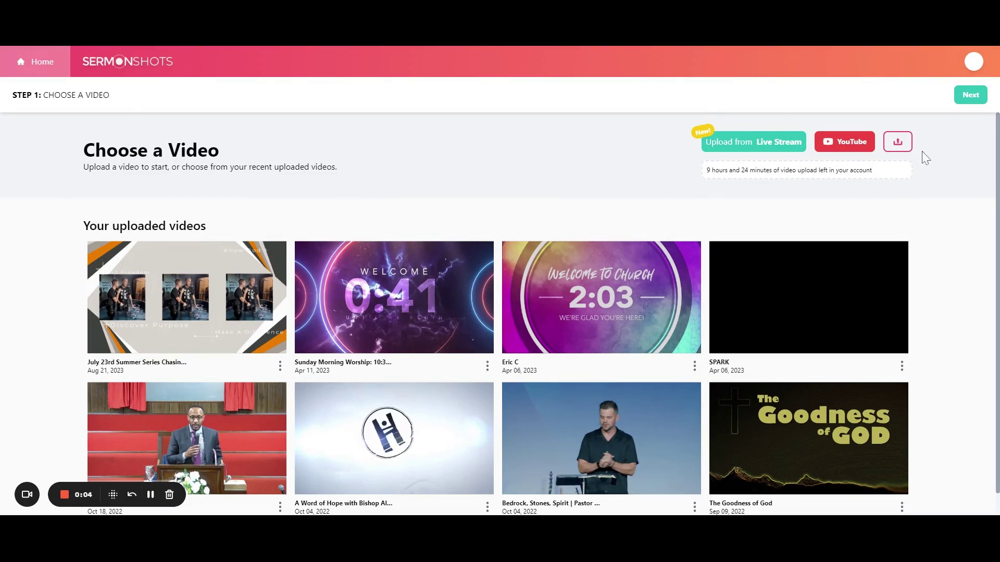
Step: Skip the YouTube import, choose the July 23rd Summer Series sermon, and continue to templates
click(858, 143)
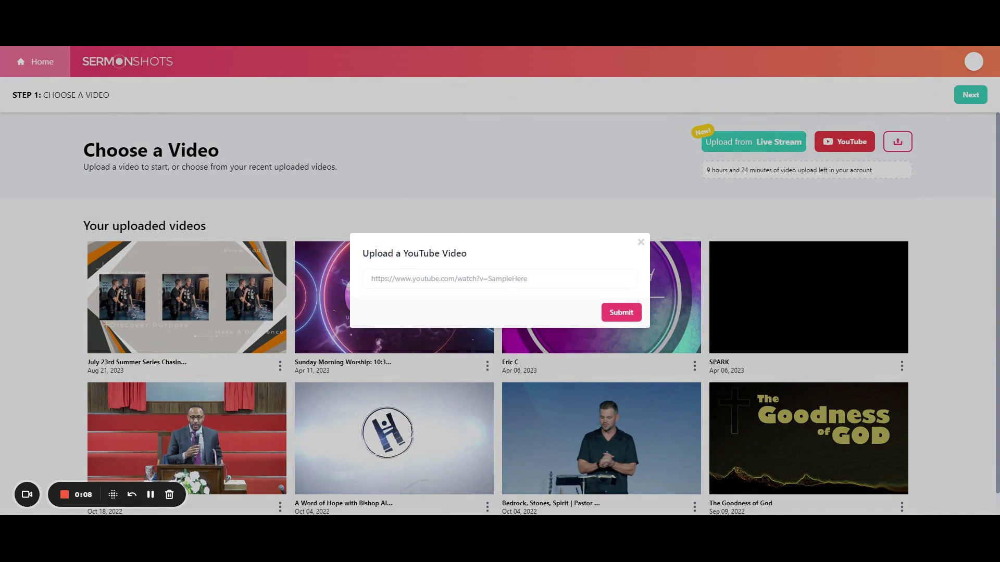
click(641, 244)
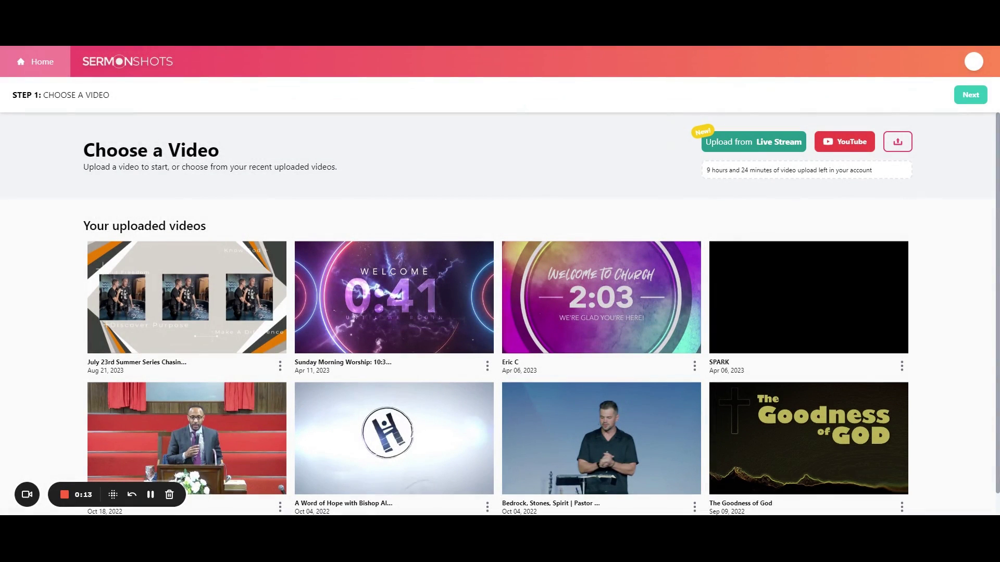
click(219, 267)
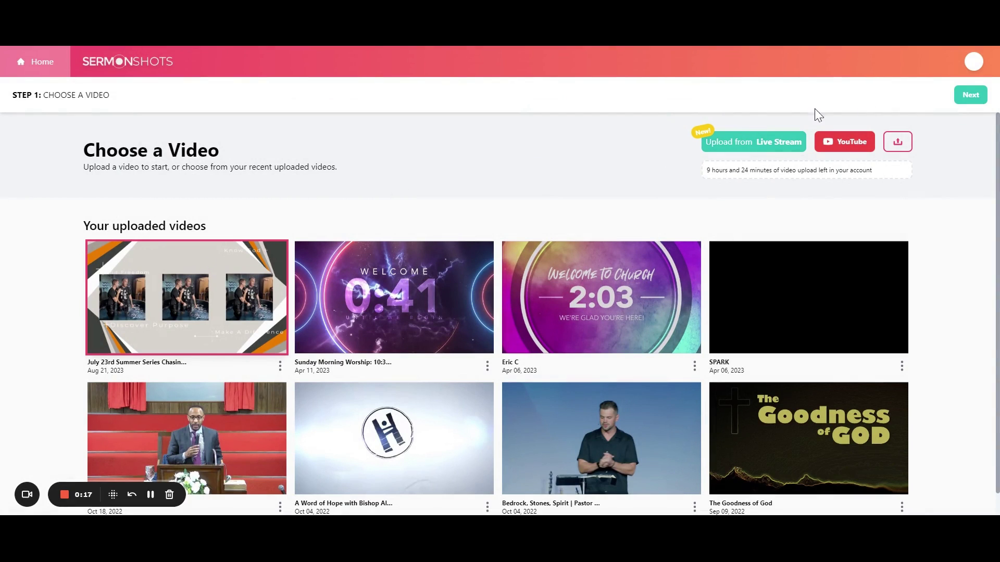
click(970, 96)
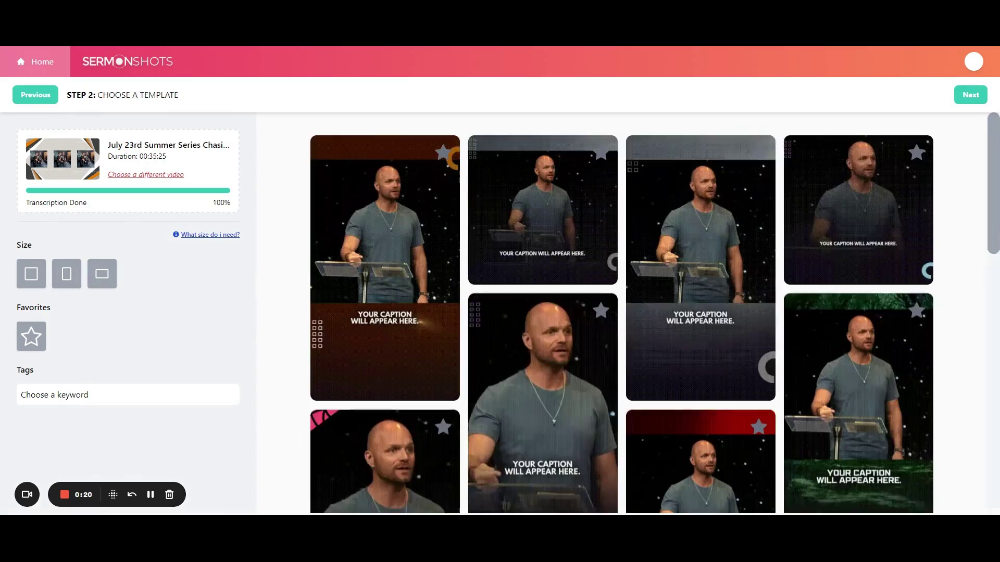
Step: Browse the template grid and pick the slanted 'Your Sermon Hook' template with green dots
scroll(655, 201, down, 9)
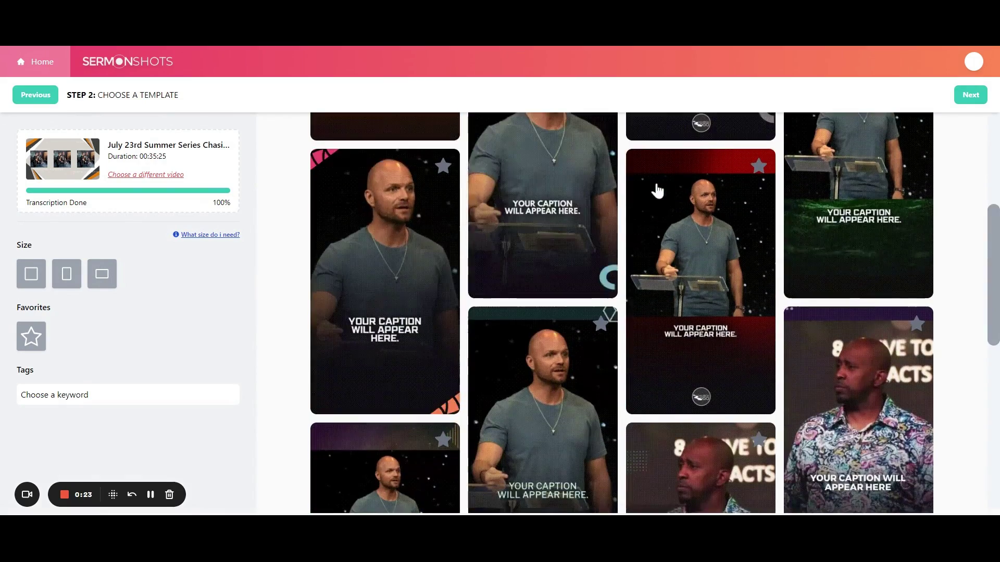
scroll(657, 193, down, 2)
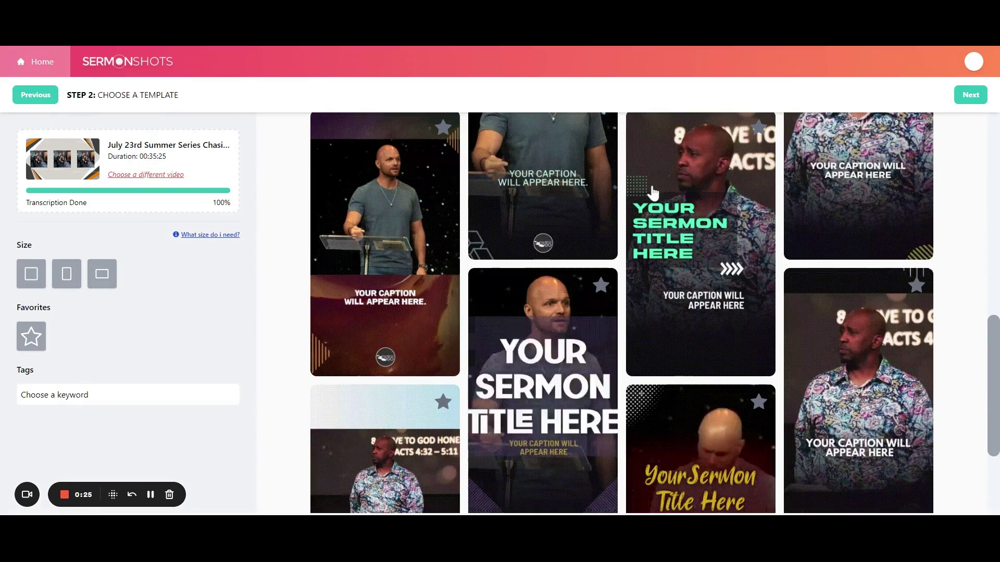
scroll(617, 201, down, 1)
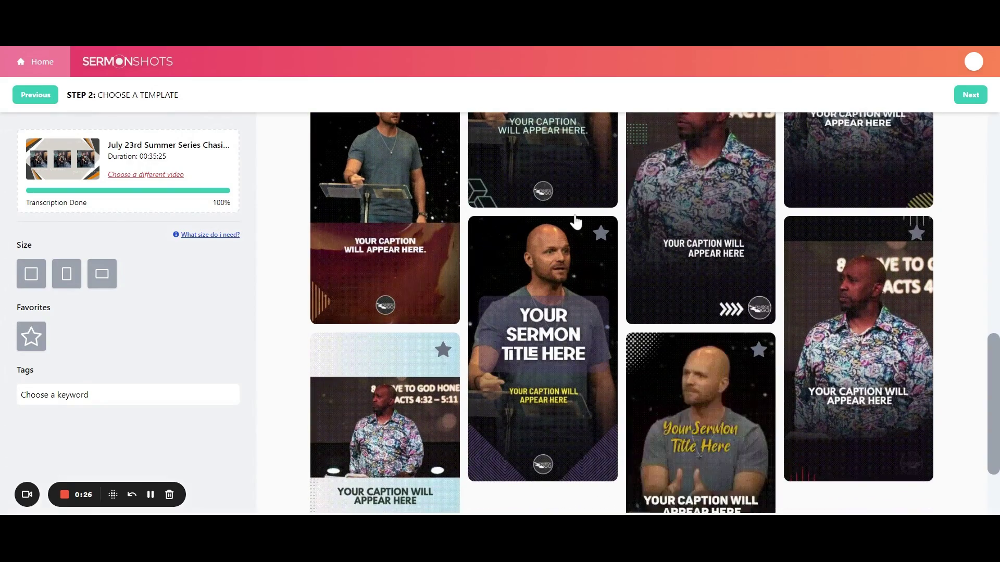
scroll(674, 294, down, 1)
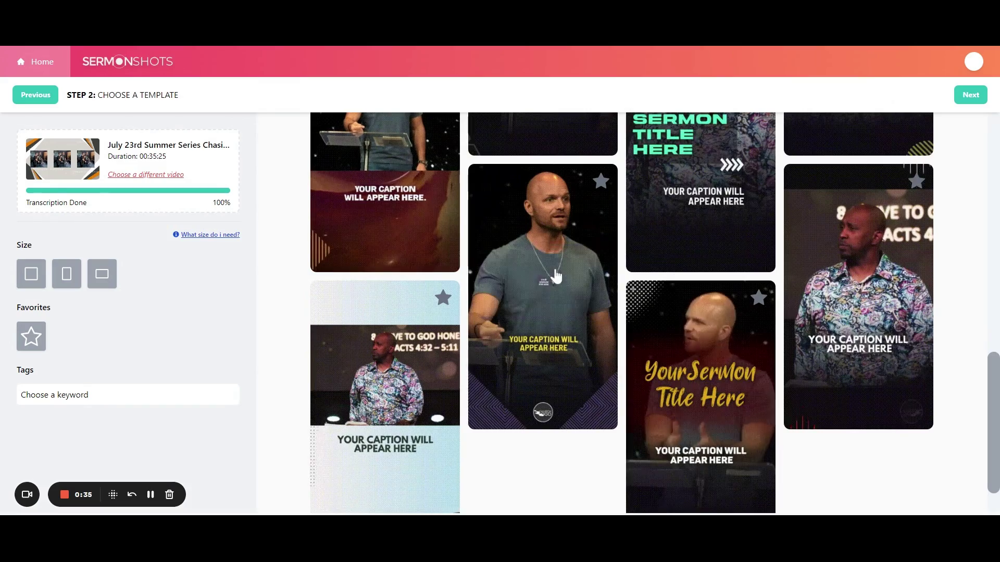
scroll(636, 282, down, 6)
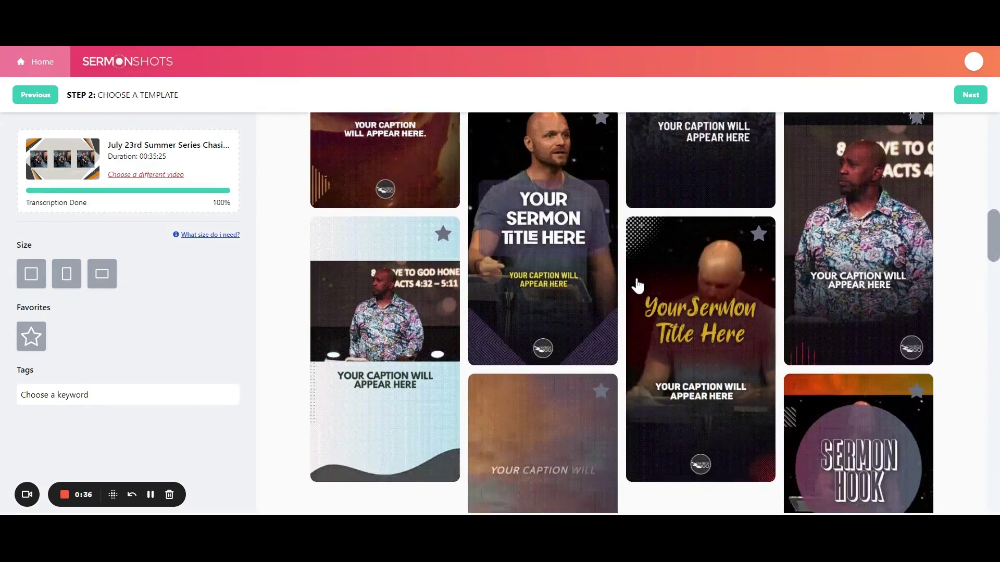
scroll(637, 280, down, 8)
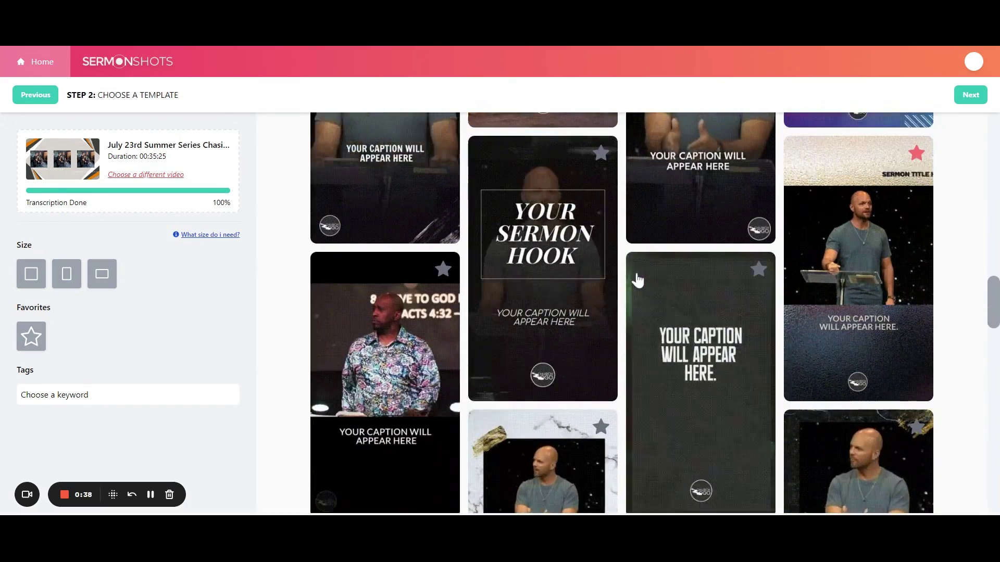
scroll(638, 280, down, 7)
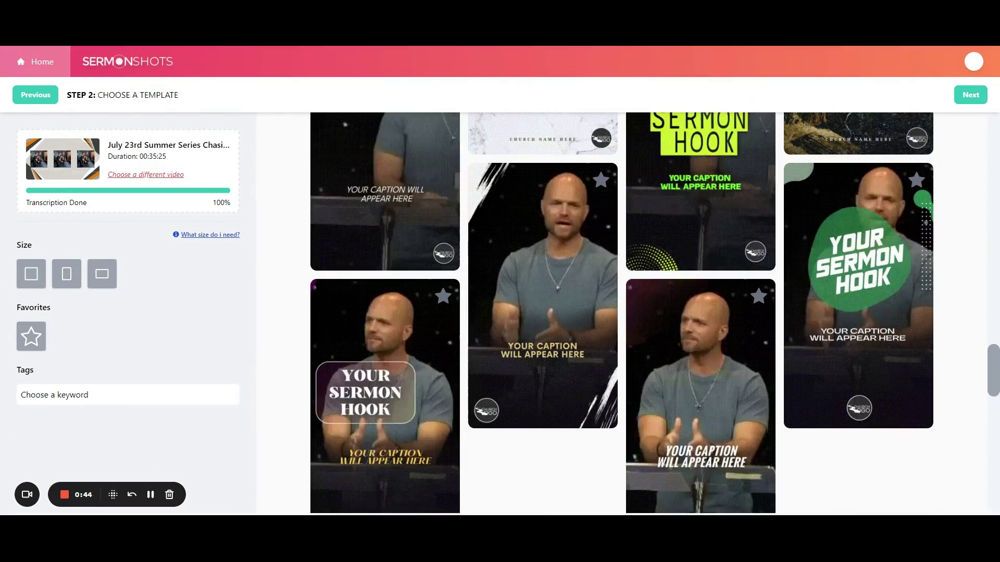
click(842, 258)
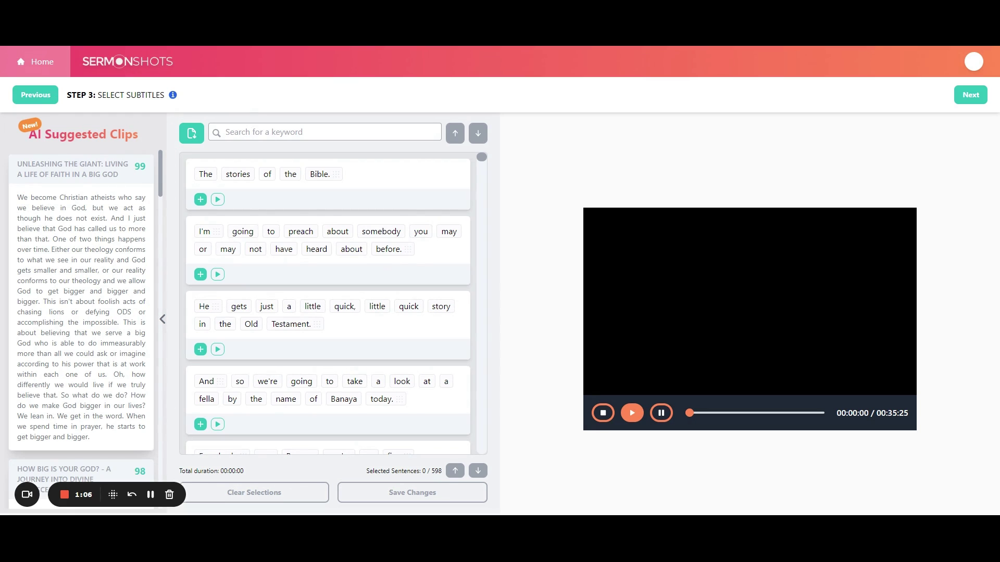
Step: Apply the top AI clip 'Unleashing the Giant', selecting its 17 sentences (00:01:18)
click(109, 286)
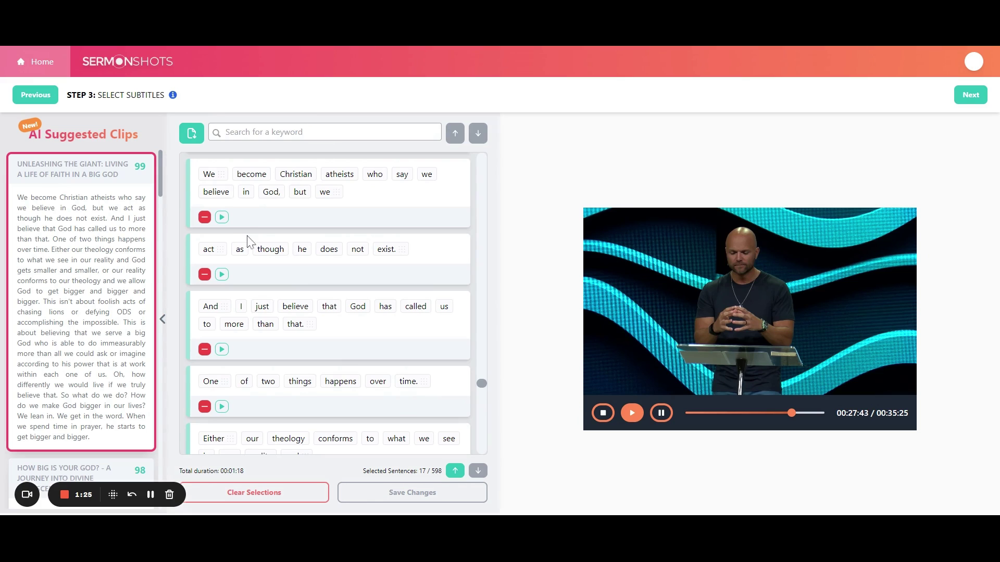
Step: Play back the first selected sentence, pause it, and review the selected subtitle sentences
click(221, 217)
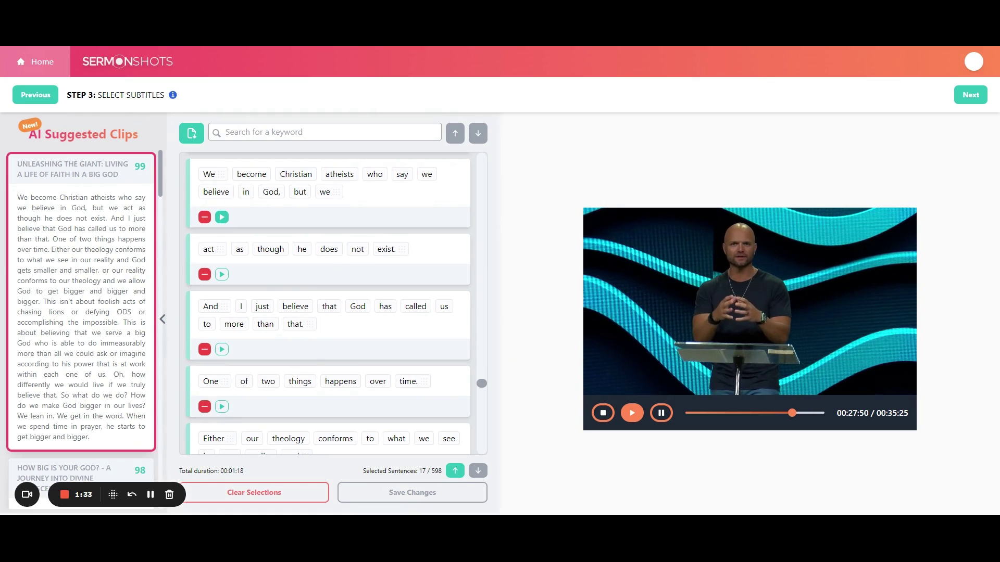
click(661, 413)
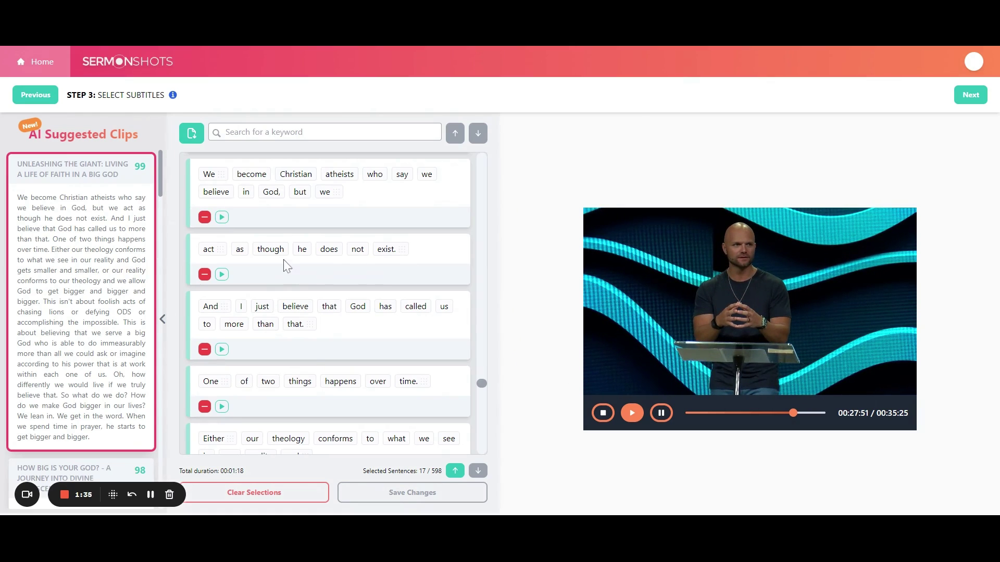
scroll(285, 264, down, 7)
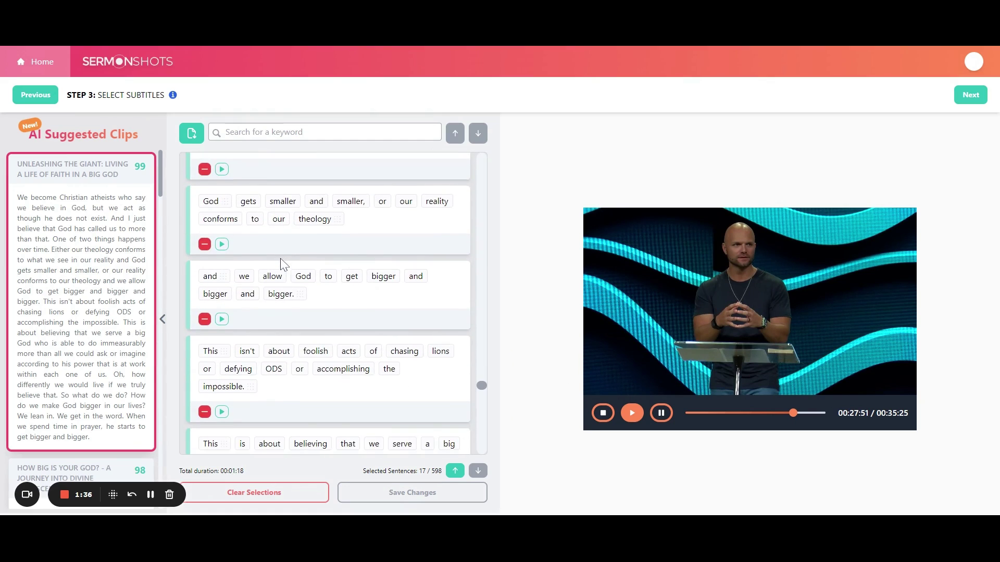
scroll(285, 264, down, 1)
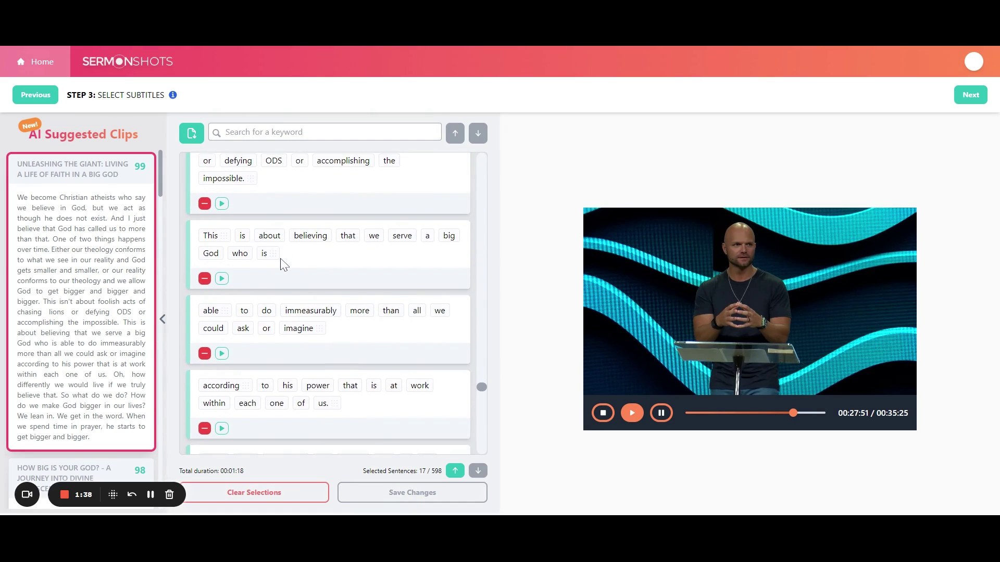
scroll(282, 263, down, 1)
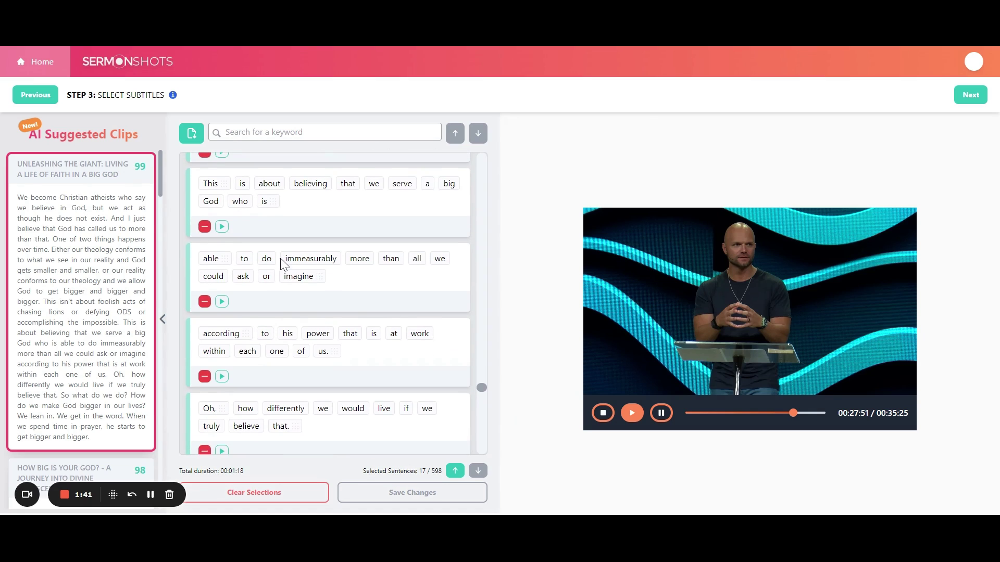
scroll(282, 266, down, 1)
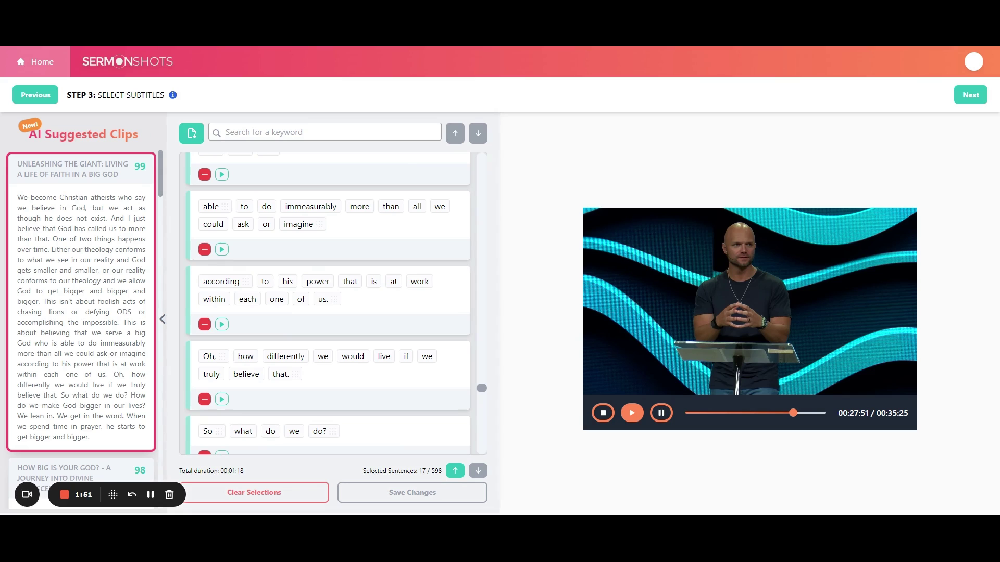
scroll(266, 311, down, 10)
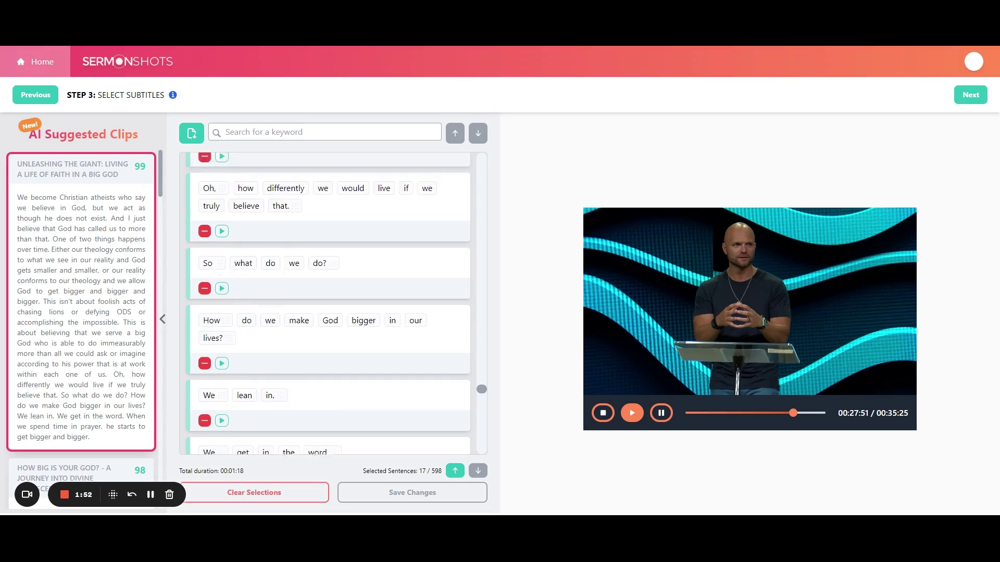
scroll(229, 323, up, 3)
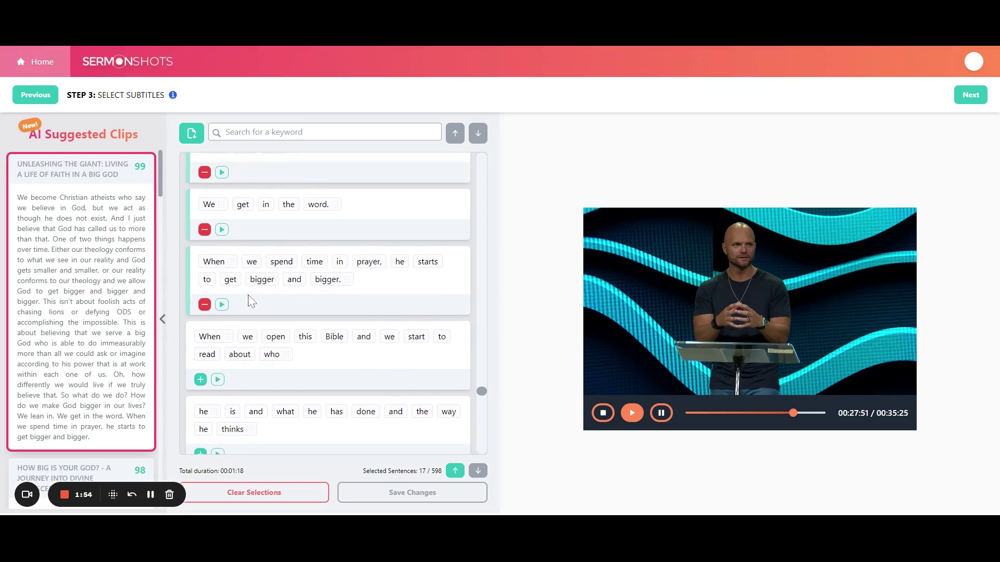
Step: Remove six closing sentences, from 'When we spend time in prayer' through 'Oh, how differently'
click(205, 358)
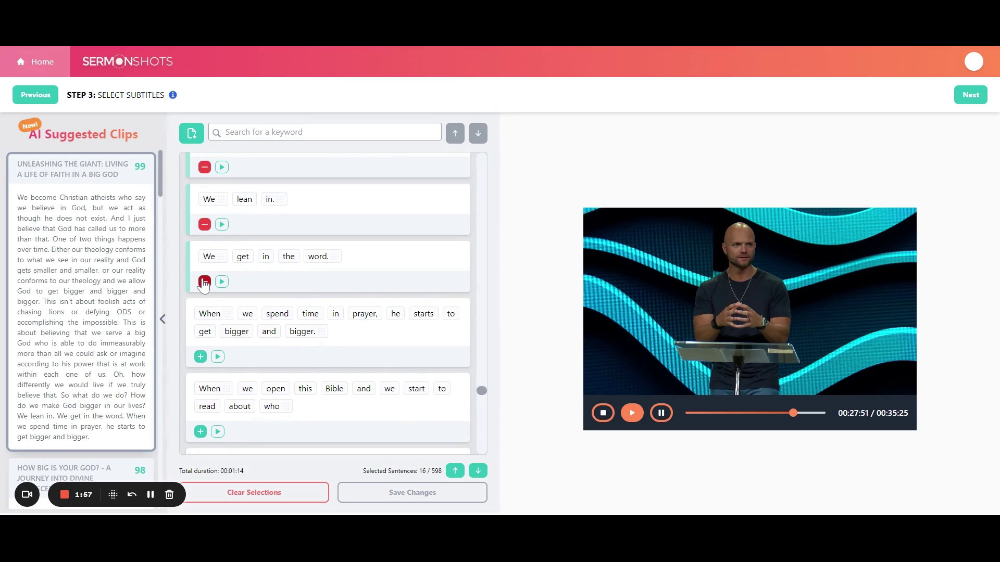
click(204, 283)
scroll(205, 338, up, 4)
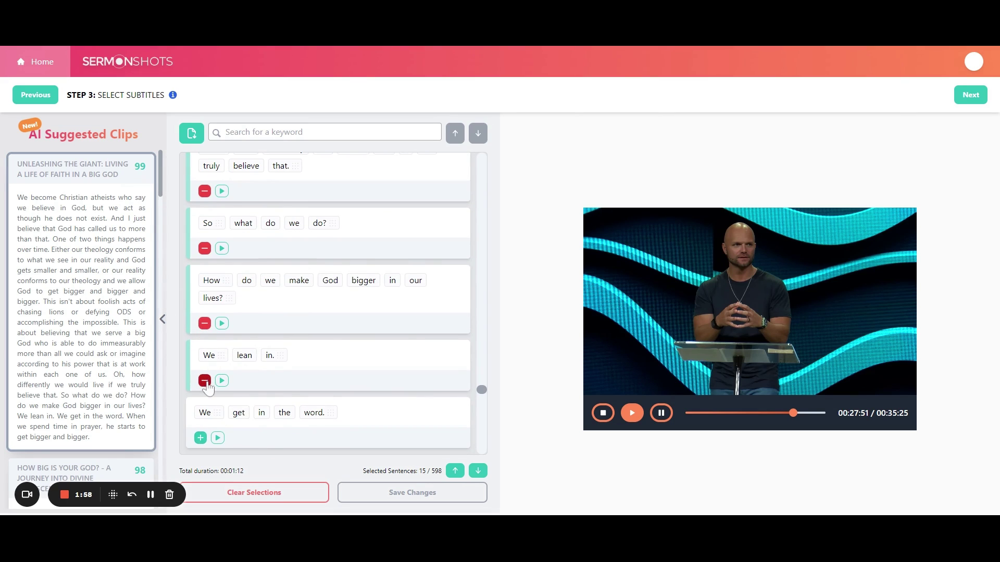
click(205, 381)
click(205, 324)
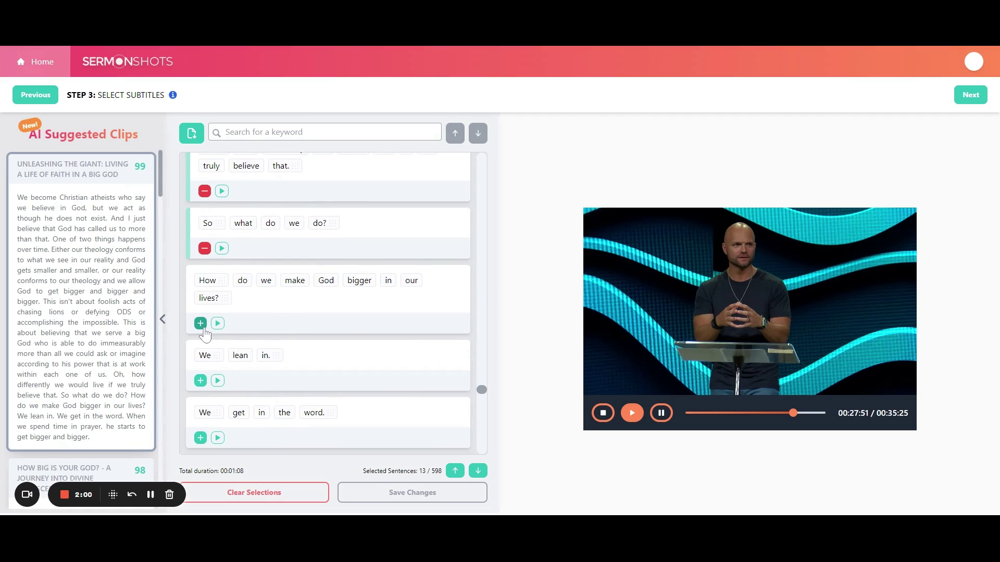
scroll(205, 334, up, 2)
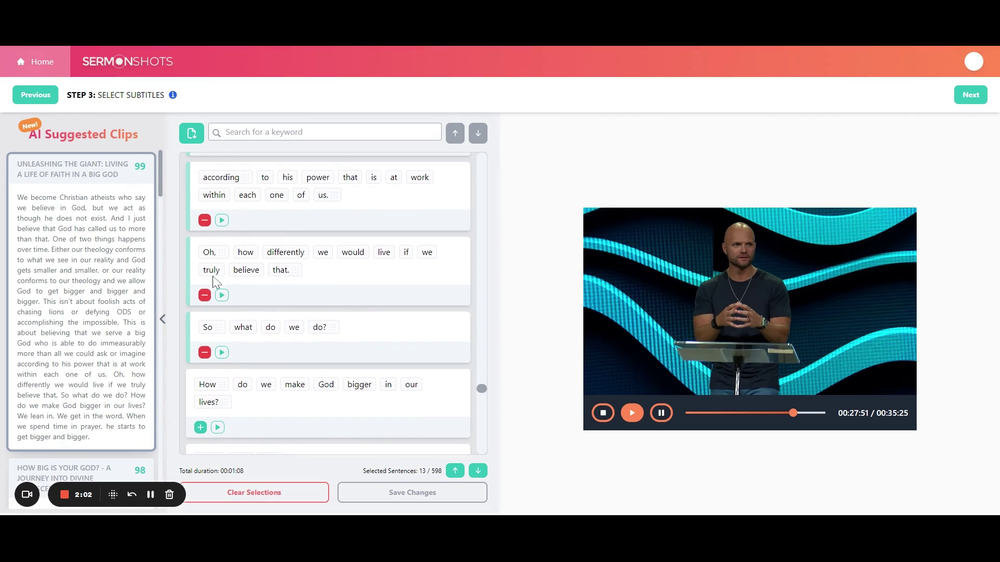
click(204, 353)
click(205, 296)
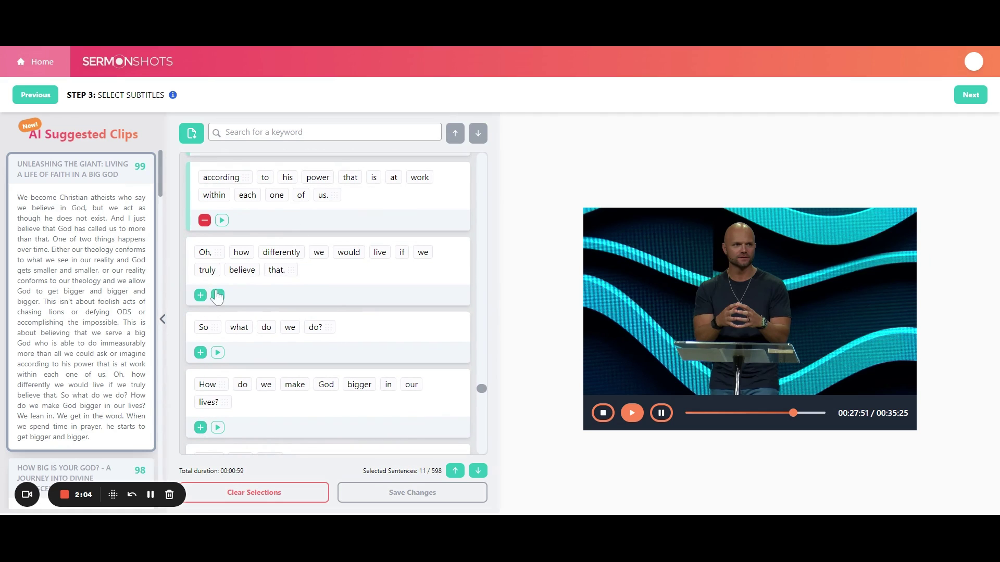
Step: Add lead-ins 'We don't apply scriptures', 'have to live by faith' and 'And our God gets smaller'
scroll(214, 297, up, 2)
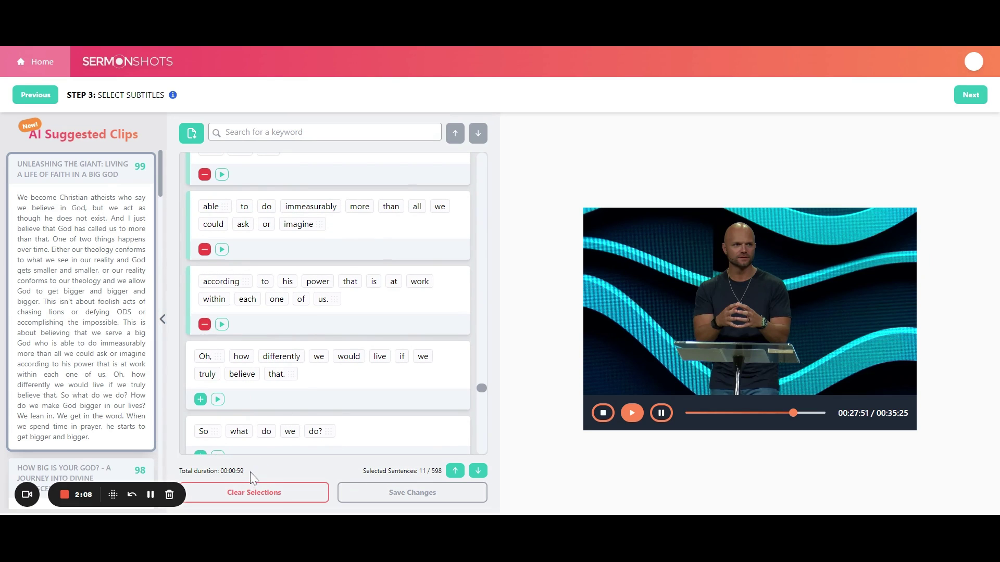
scroll(238, 375, up, 2)
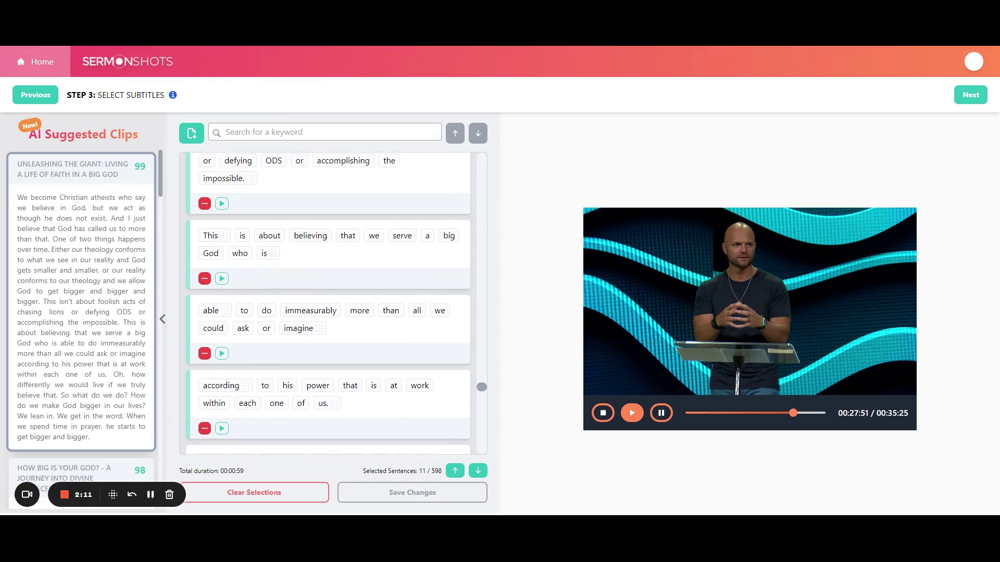
scroll(225, 324, up, 20)
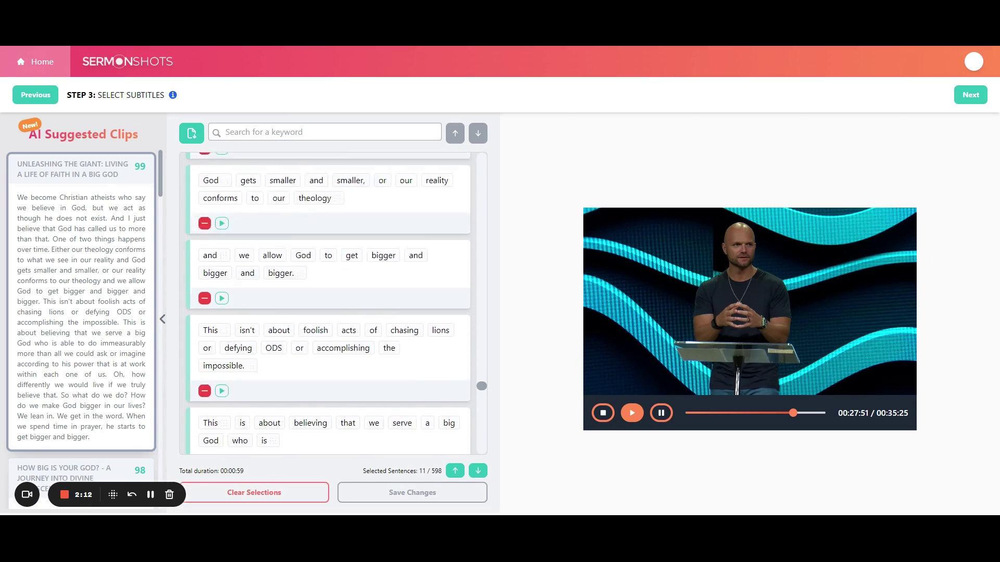
scroll(225, 324, down, 3)
scroll(266, 323, down, 2)
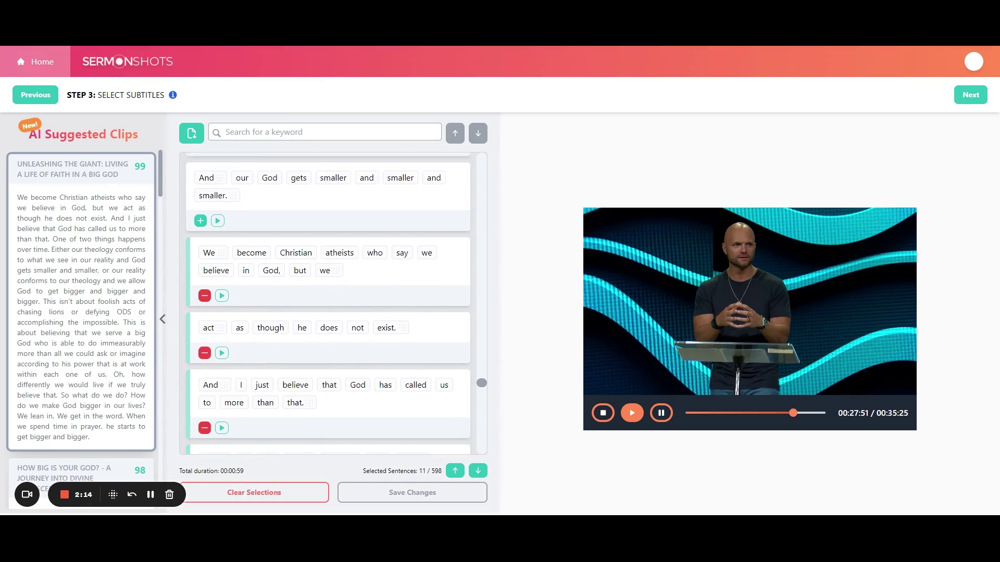
scroll(279, 323, up, 1)
scroll(262, 321, up, 3)
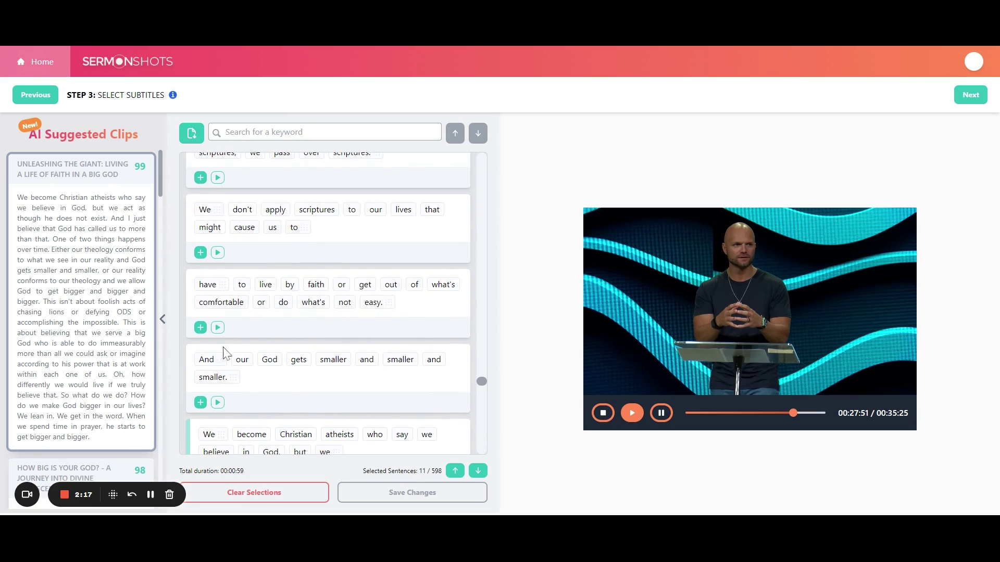
click(201, 251)
click(200, 294)
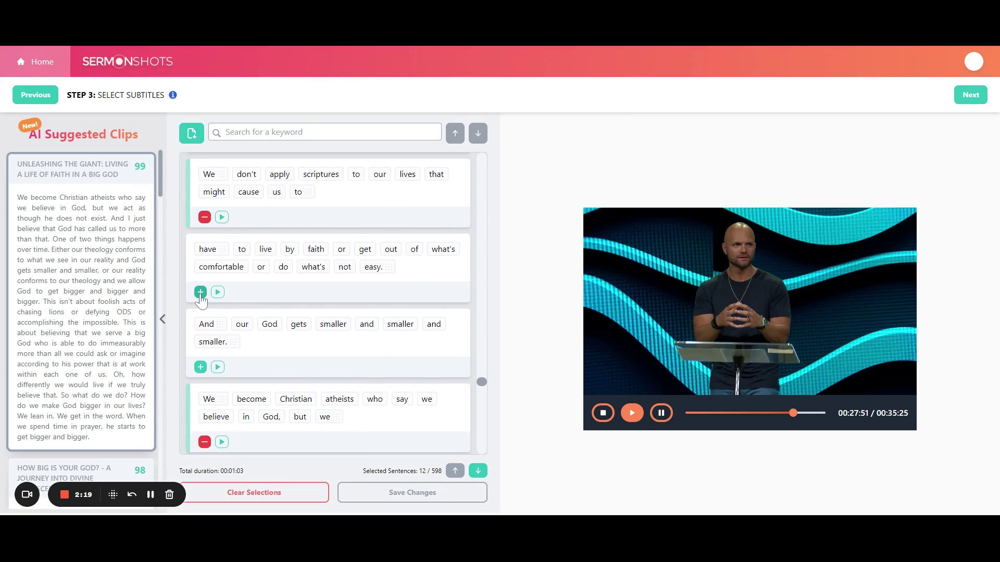
click(201, 294)
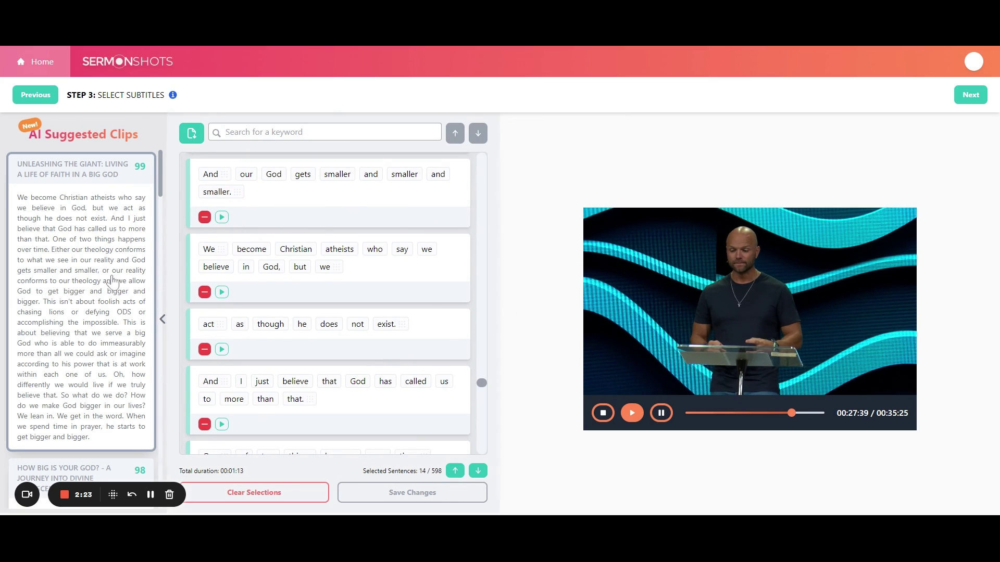
Step: Load the 'How Big Is Your God?' suggested clip as subtitles
scroll(108, 285, down, 5)
scroll(108, 286, down, 6)
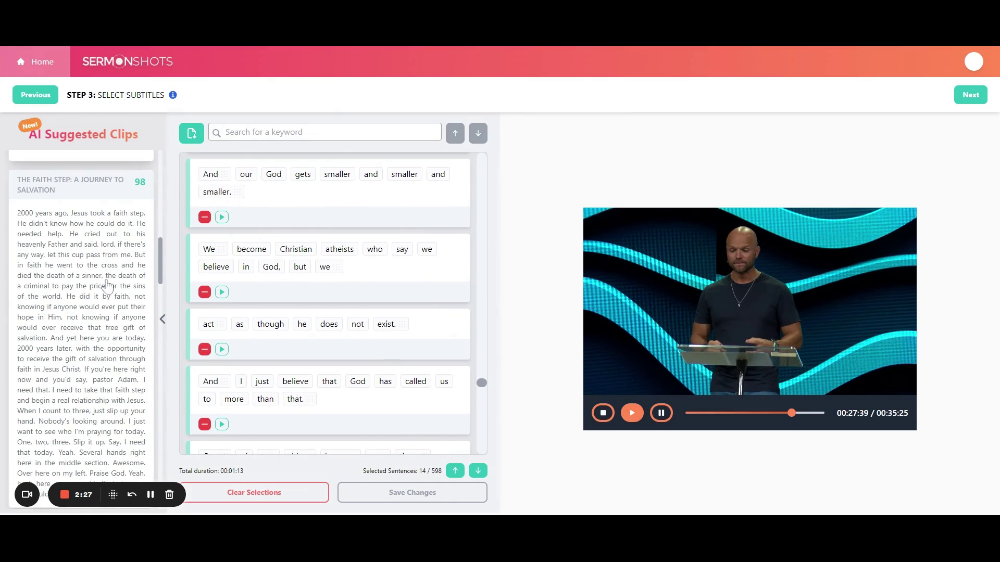
scroll(107, 285, down, 5)
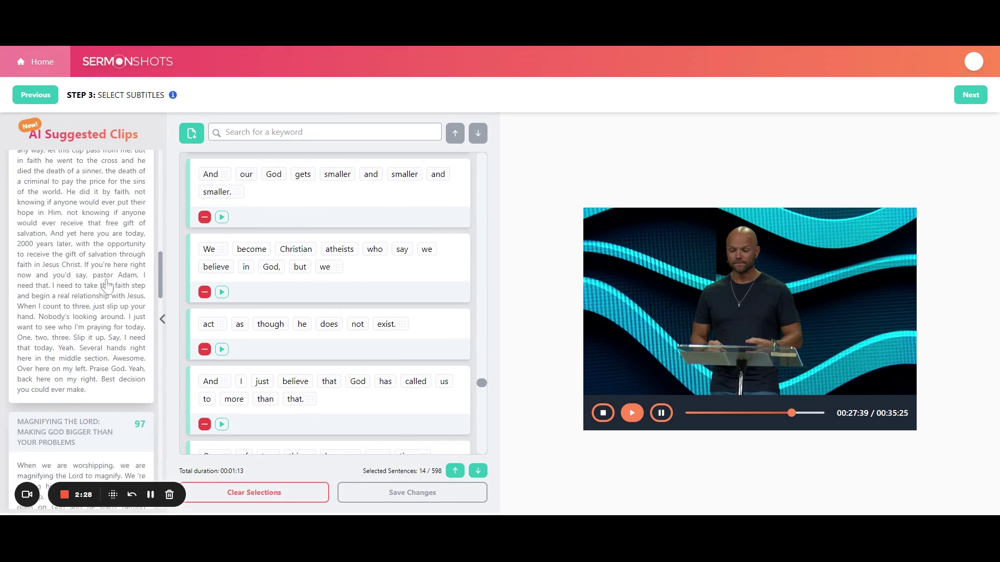
scroll(106, 285, up, 5)
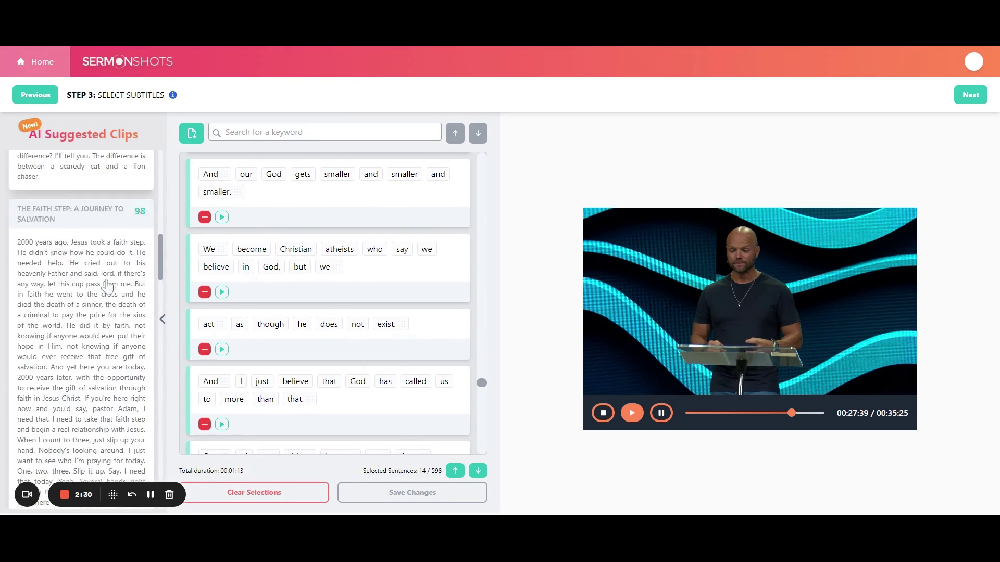
click(107, 286)
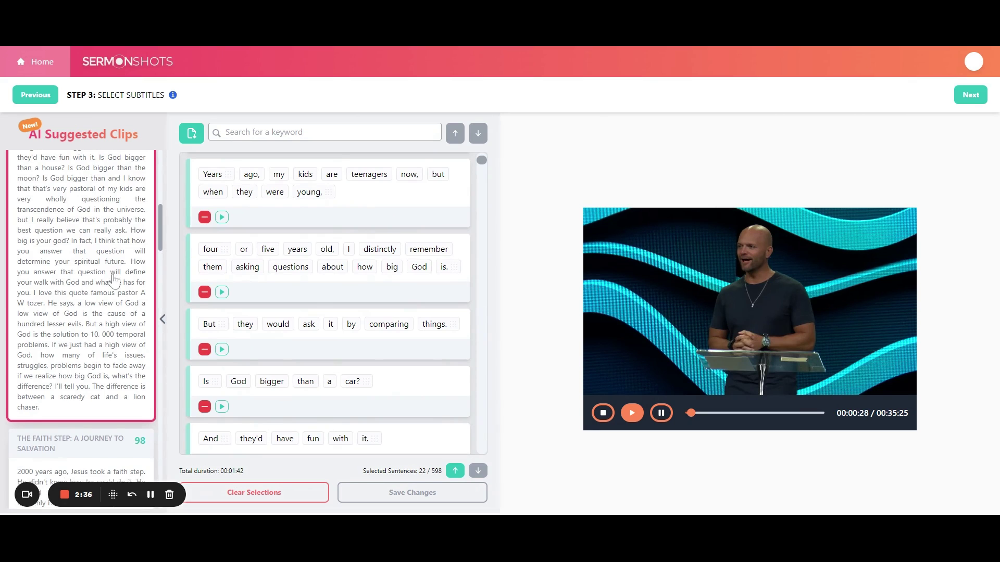
Step: Try 'The Faith Step' suggested clip, then clear all sentence selections
scroll(106, 286, up, 3)
scroll(107, 287, down, 10)
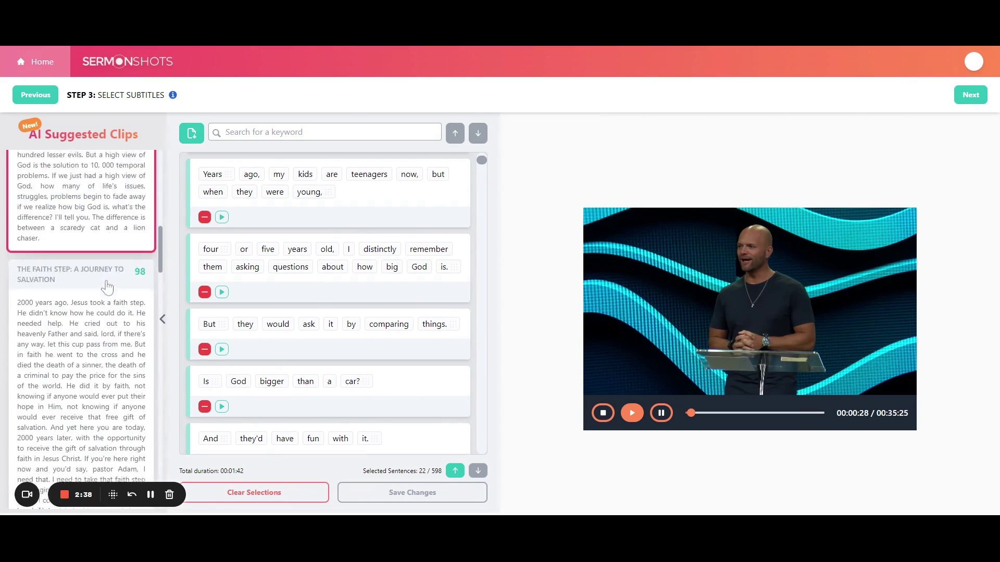
click(107, 285)
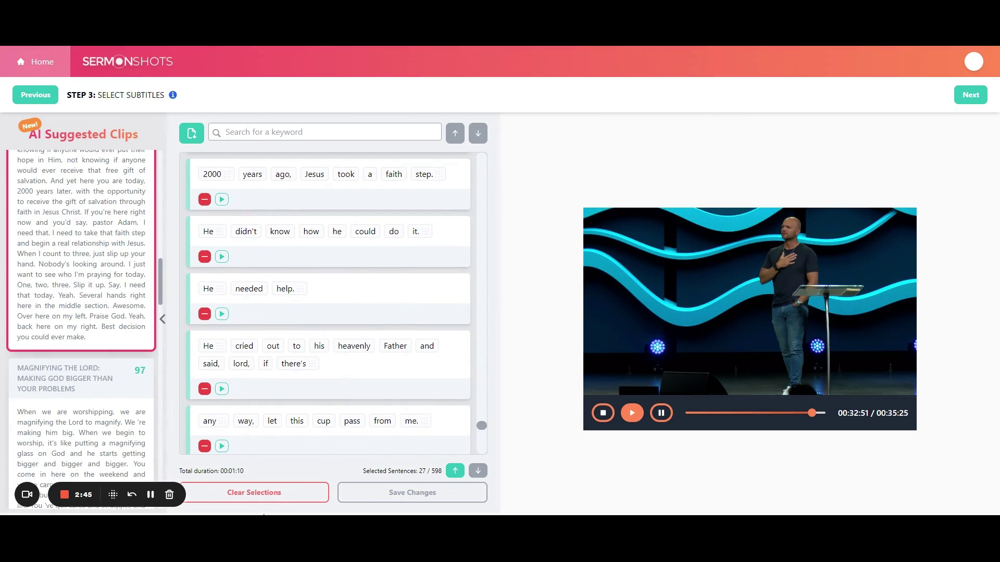
click(261, 493)
Step: Search the transcript for 'im' and add the 'impossible' and 'He loves it when we dare' sentences
click(301, 133)
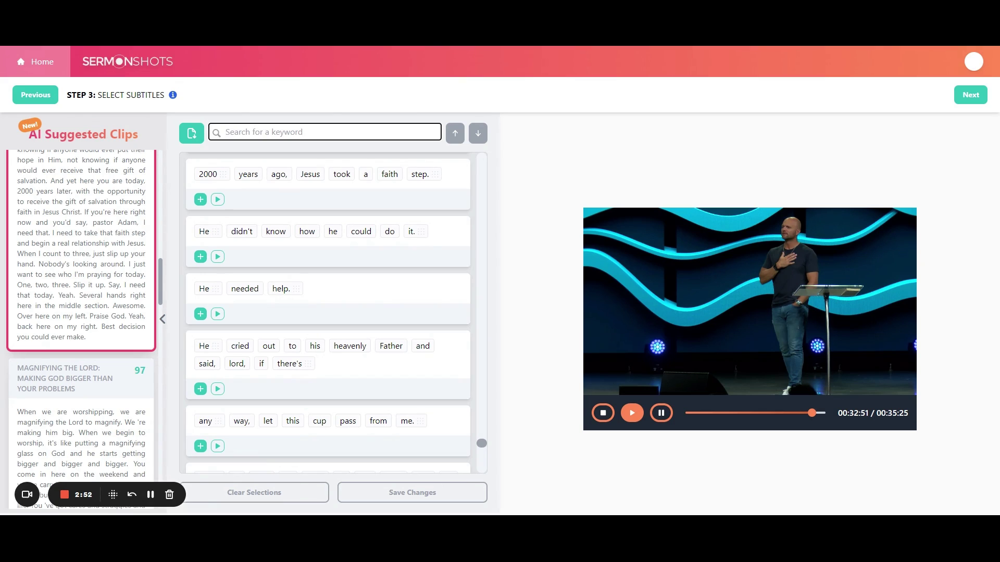
text(impossible)
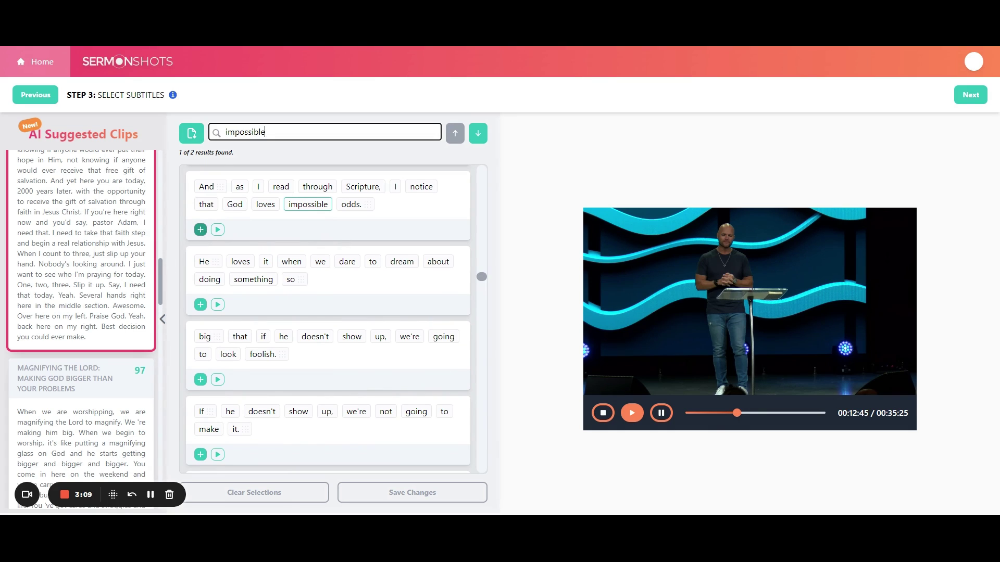
click(200, 230)
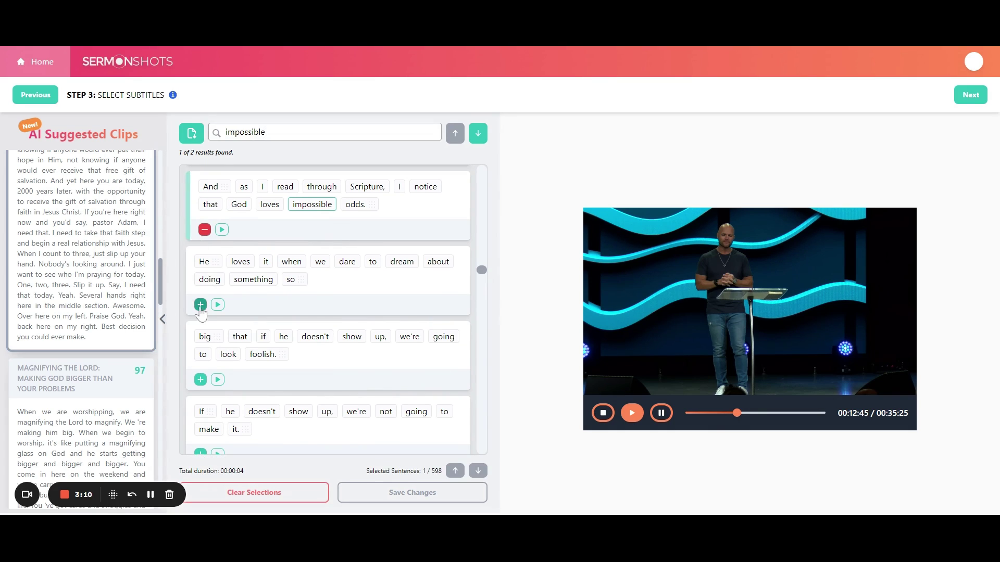
click(200, 305)
Step: Extend the selection through 'But for that to happen' and proceed to Step 4 Edit Video
scroll(201, 310, down, 5)
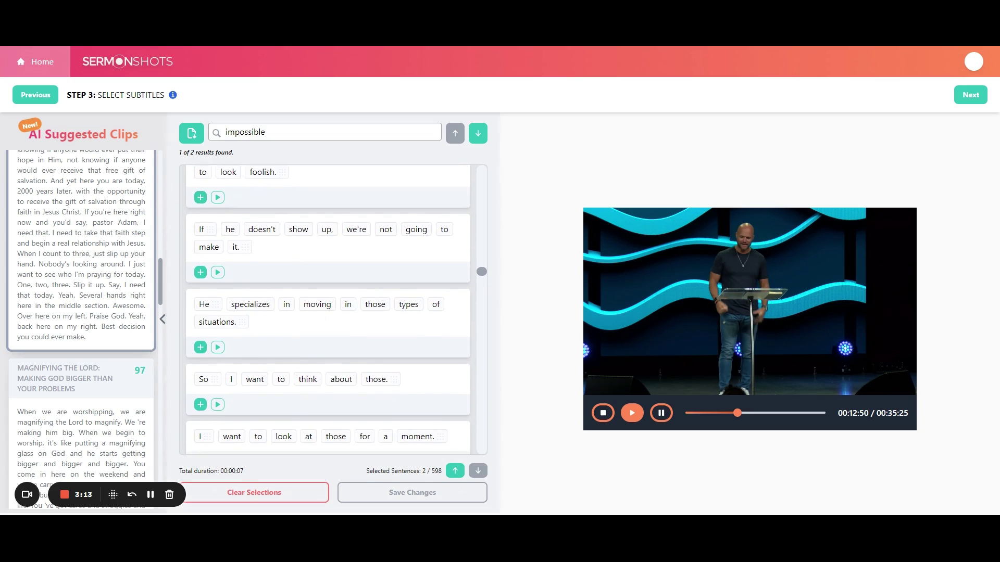
scroll(202, 307, down, 2)
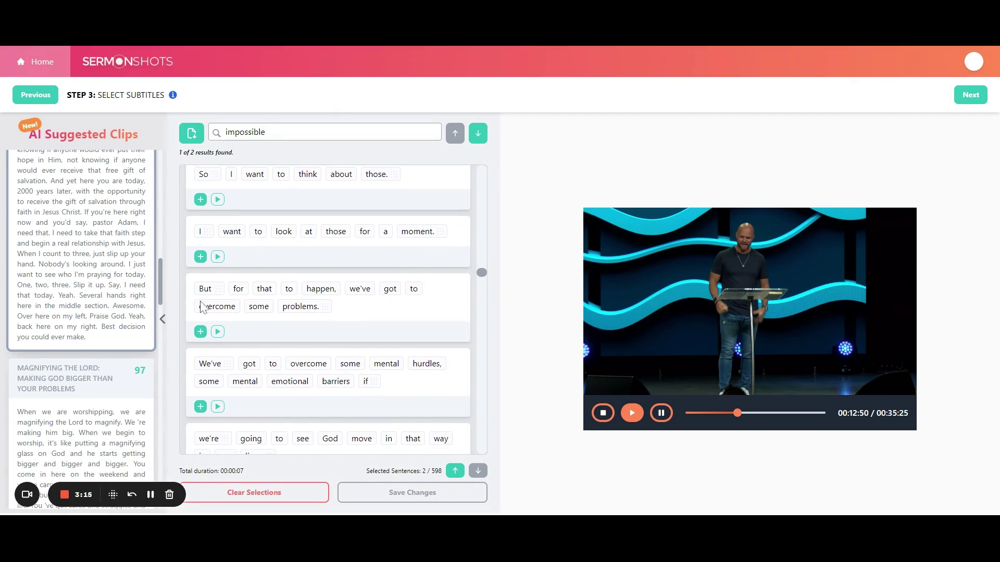
click(201, 332)
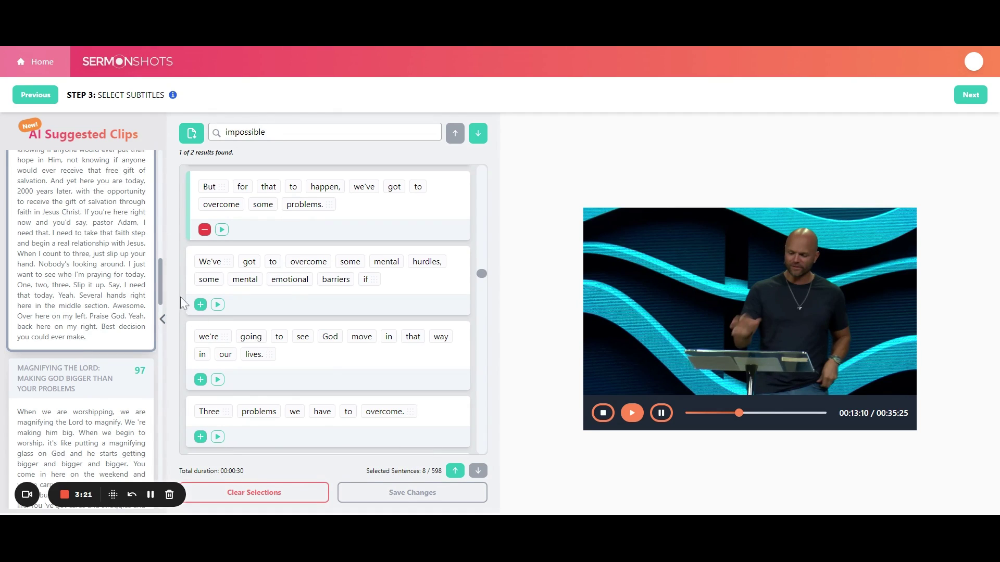
scroll(183, 302, up, 2)
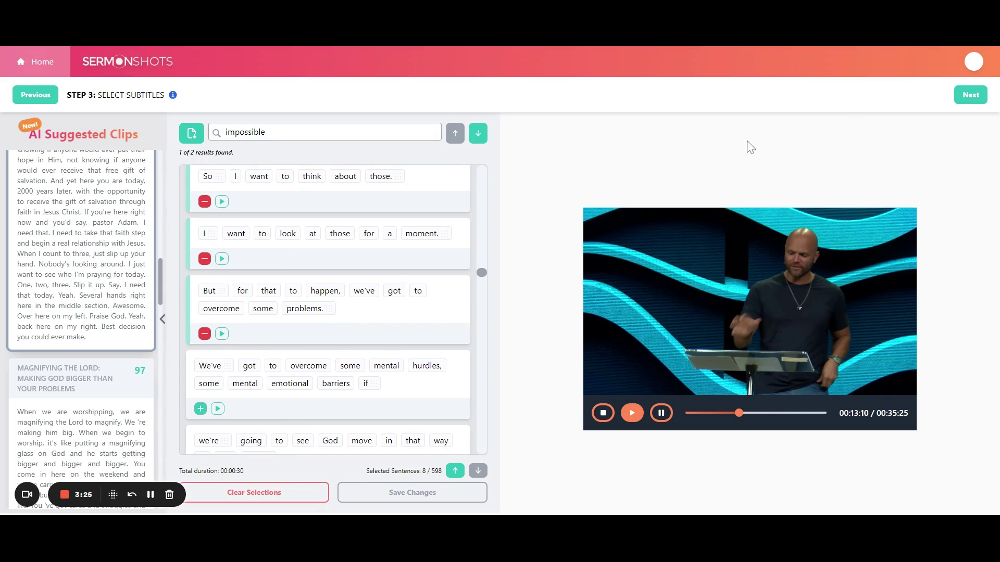
click(970, 95)
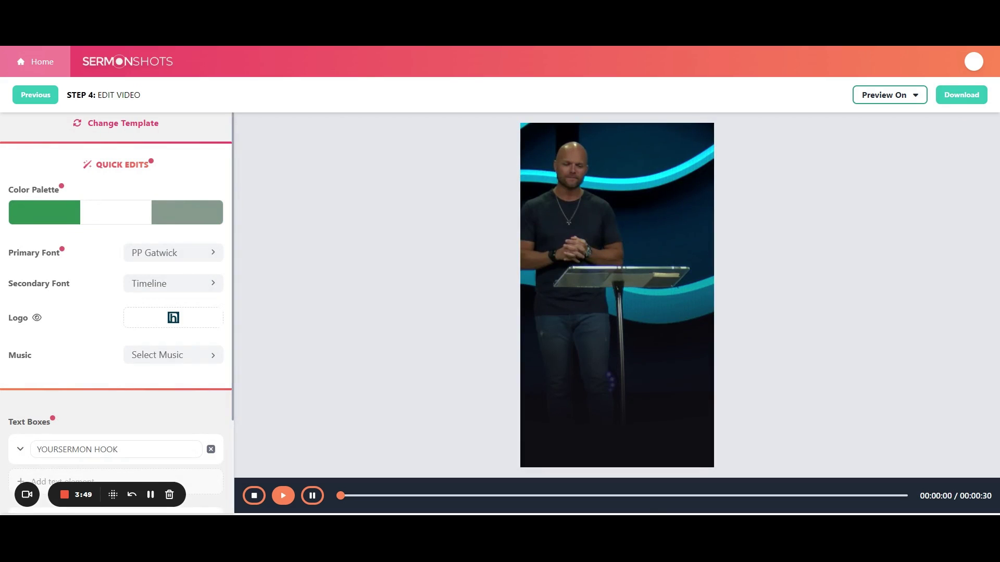
Step: Play the compiled 30-second vertical clip preview
click(284, 497)
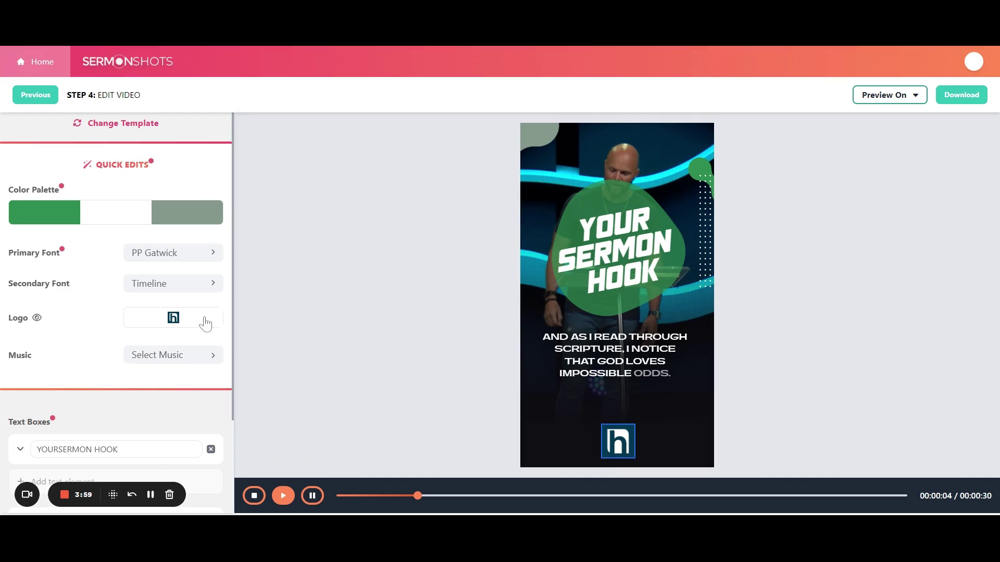
Step: Replace the placeholder hook text with 'Impossible Odds'
scroll(156, 364, down, 2)
key(ctrl+a)
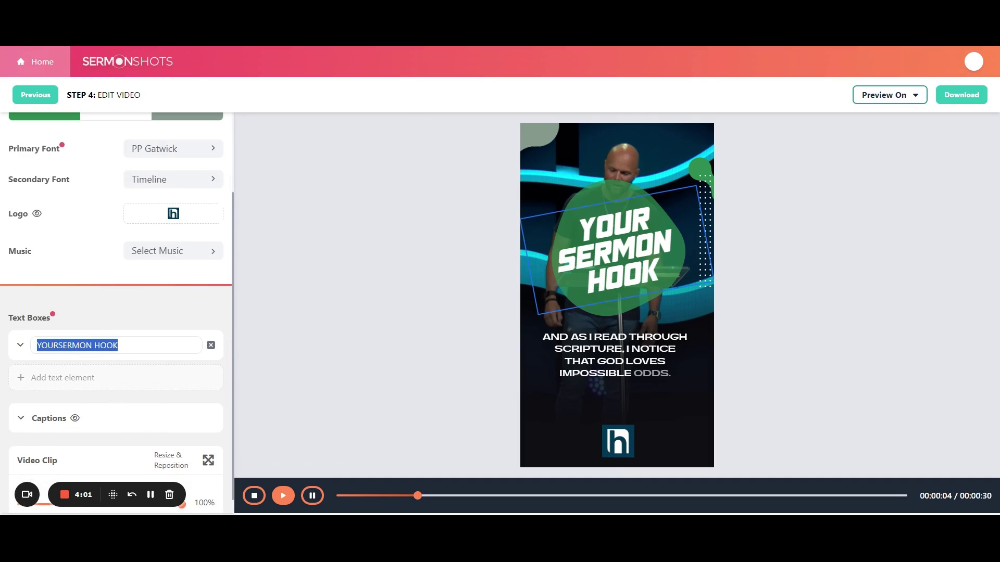
text(IMpossible)
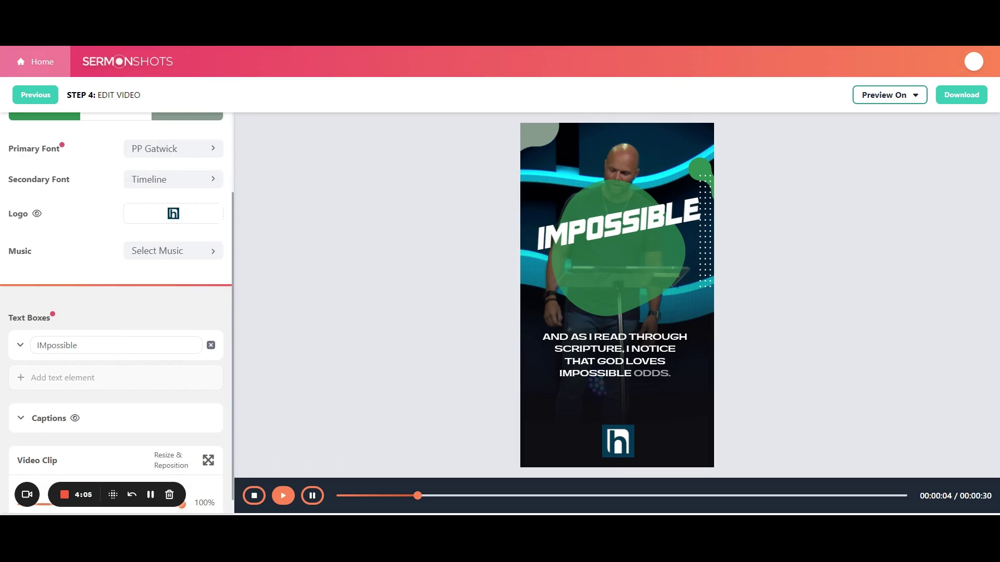
text( Odds)
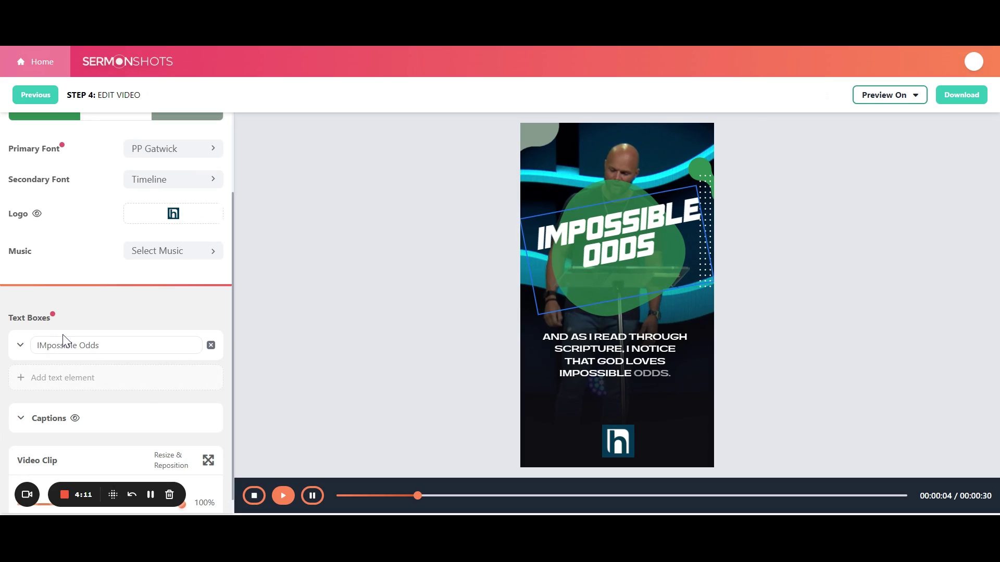
key(BackSpace)
text(m)
Step: Style the hook in italic at font size 38, then advance the preview a few seconds
click(20, 348)
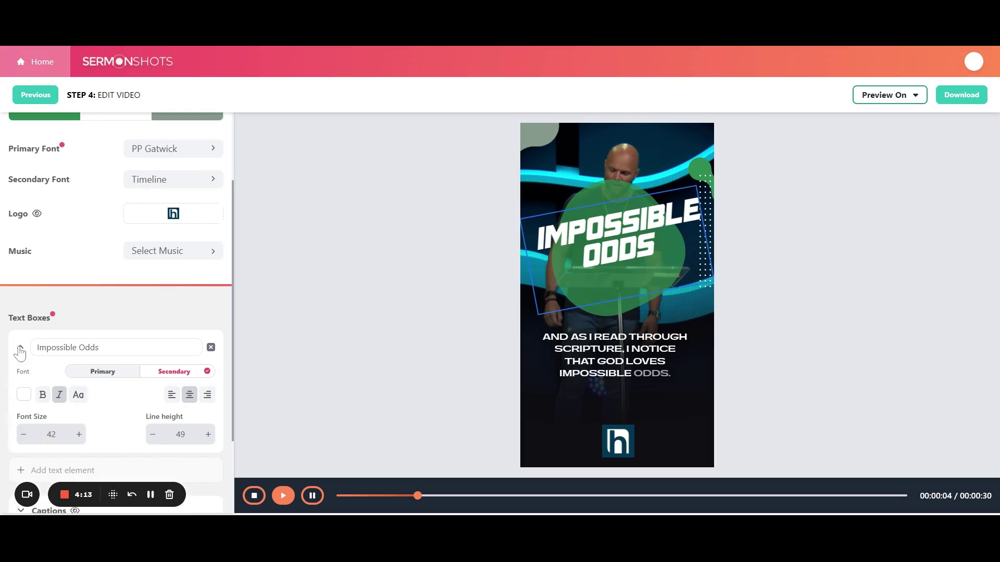
click(41, 397)
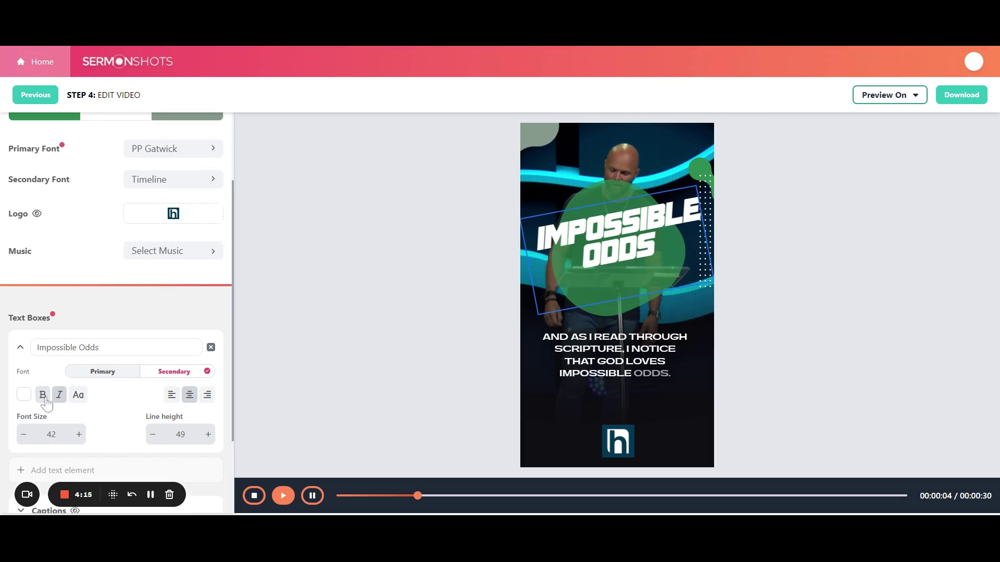
click(58, 397)
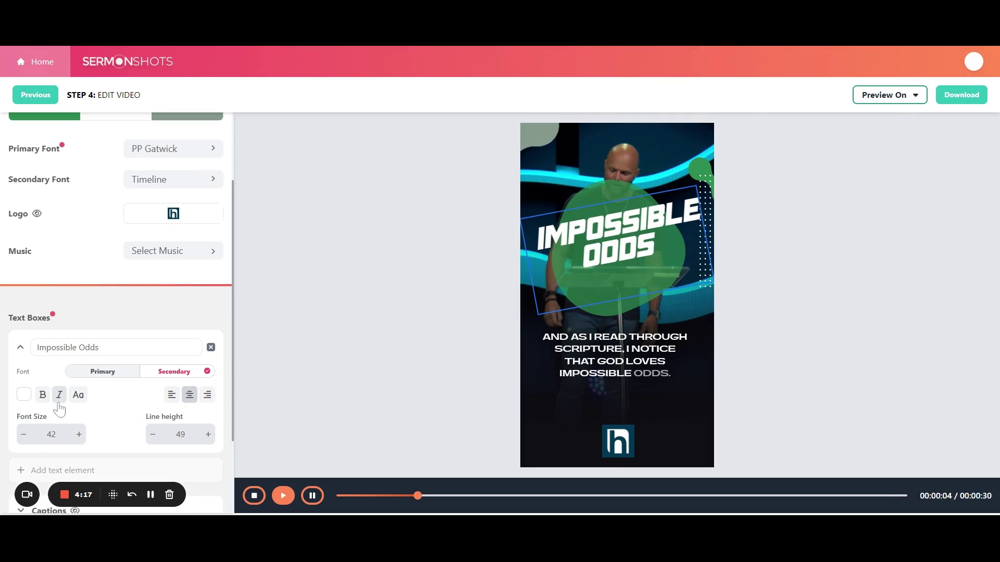
click(23, 435)
click(24, 435)
click(24, 435)
click(23, 436)
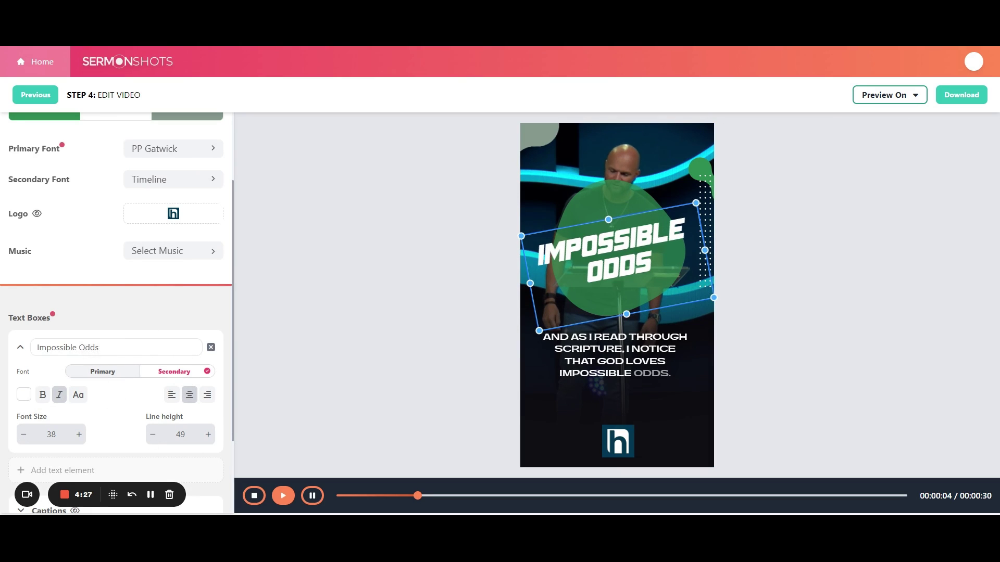
click(386, 332)
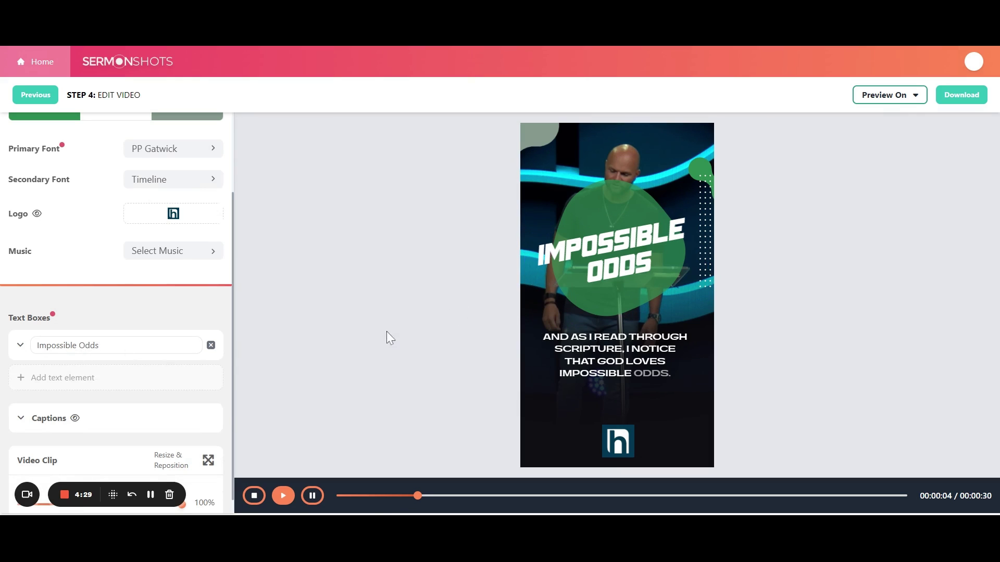
drag(421, 495, 483, 494)
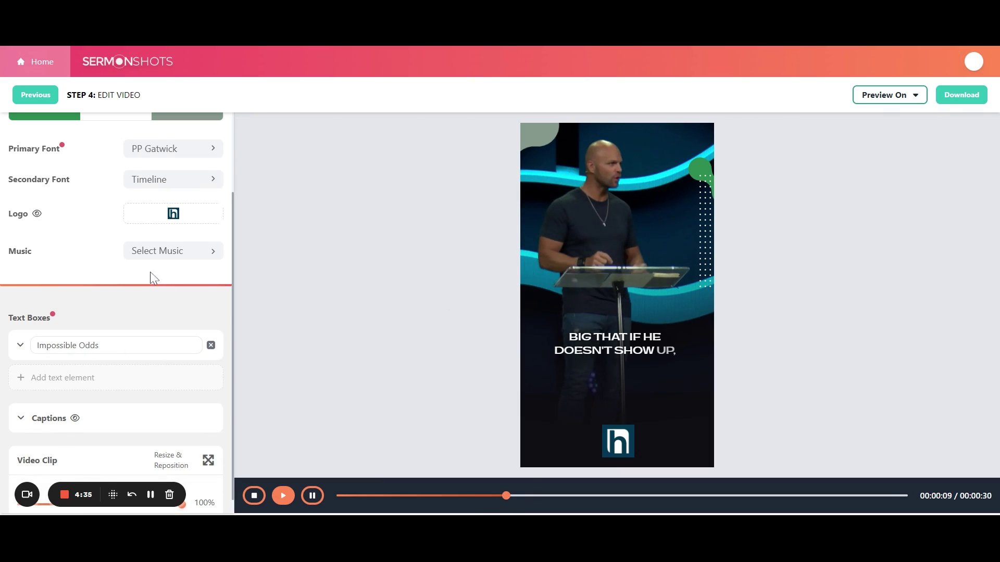
Step: Set the first Color Palette swatch to dark navy (22, 21, 86)
scroll(145, 289, up, 2)
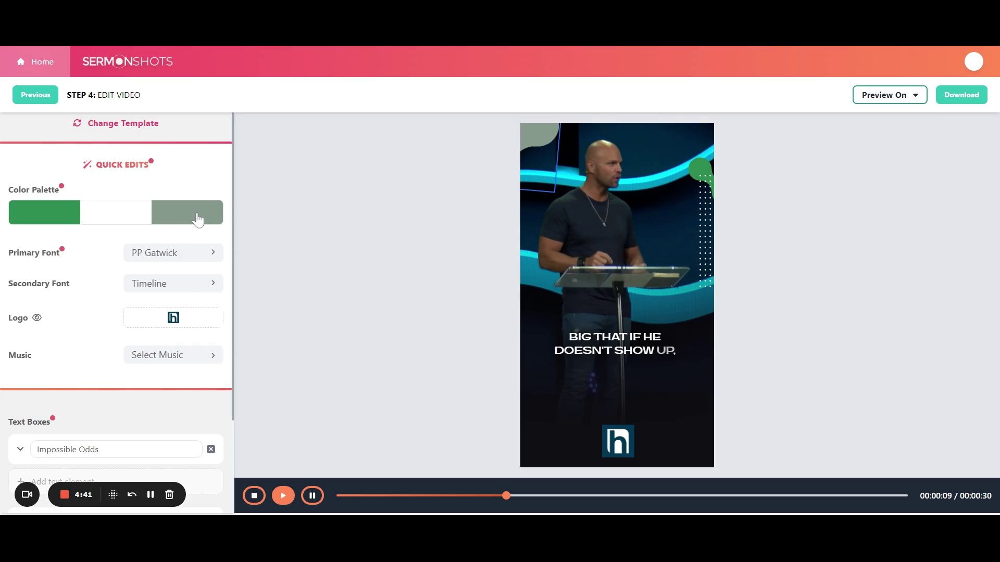
click(41, 224)
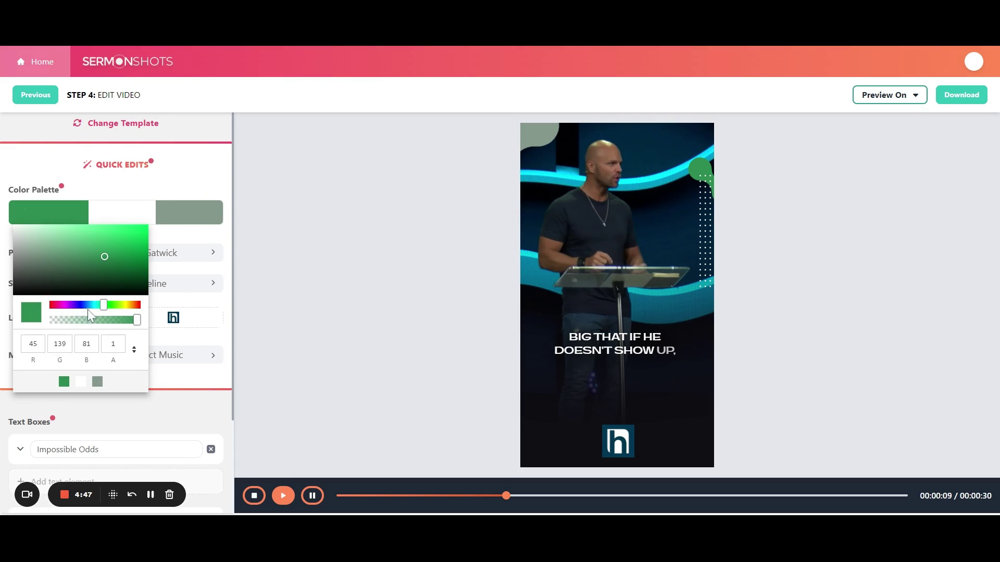
drag(88, 307, 81, 305)
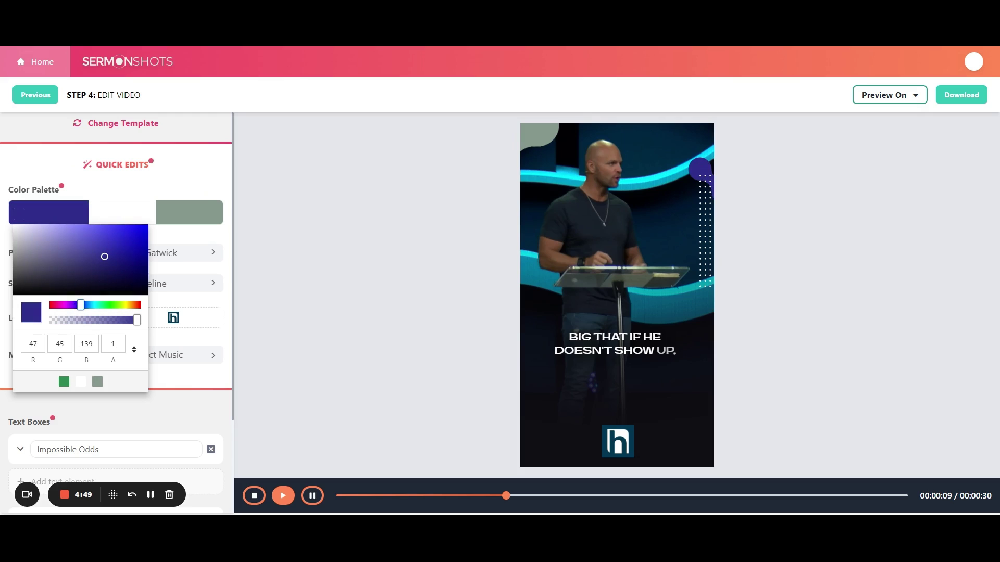
click(129, 266)
drag(131, 267, 116, 272)
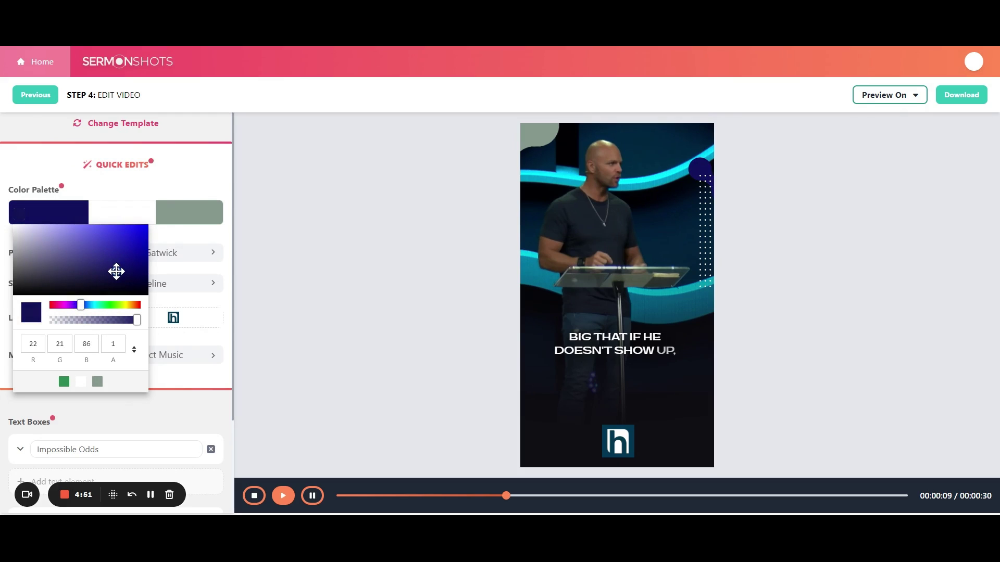
Step: Set the third Color Palette swatch to bright teal (10, 150, 178)
click(201, 219)
click(227, 305)
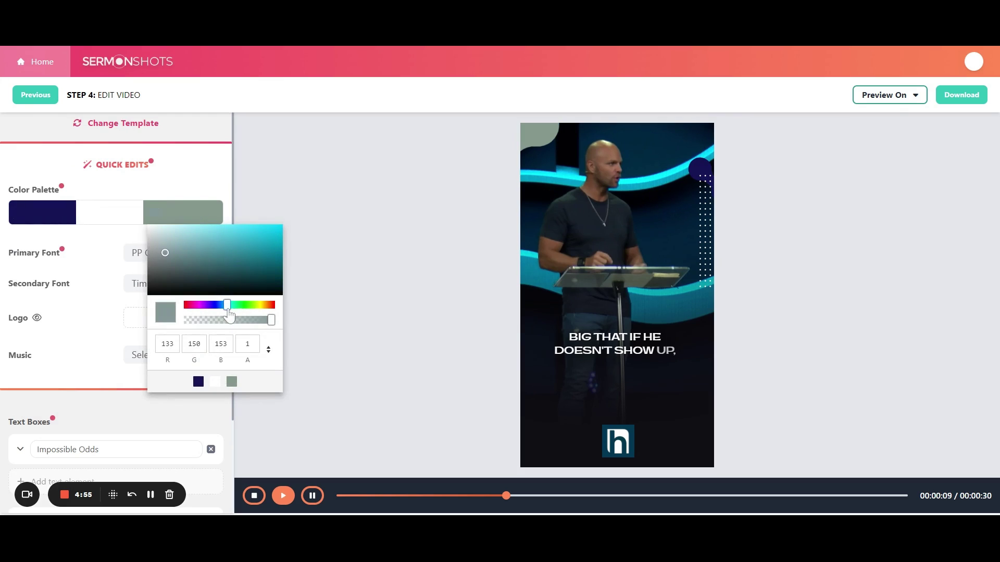
drag(243, 254, 277, 246)
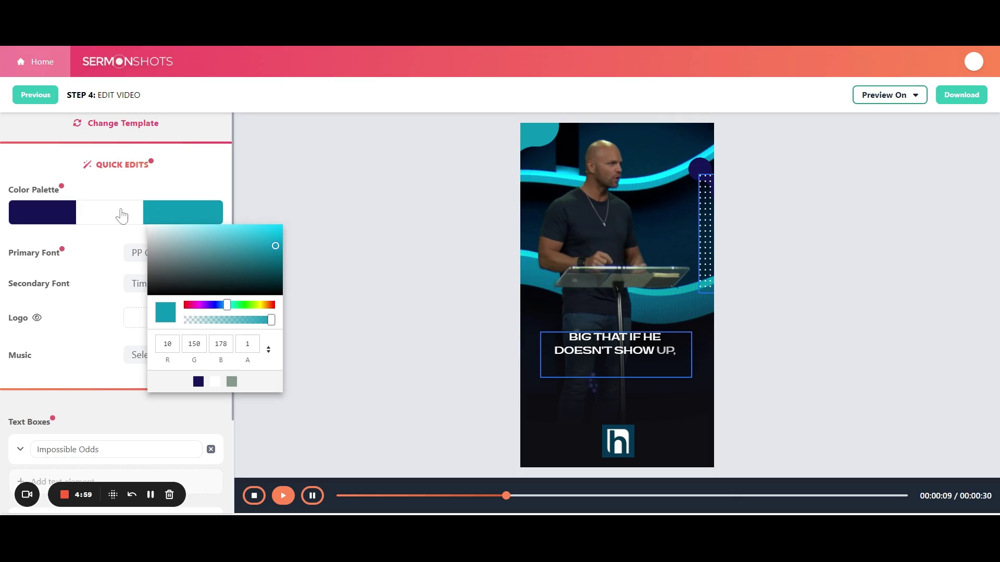
Step: Shrink the logo and place it in the bottom-left corner of the frame
click(324, 221)
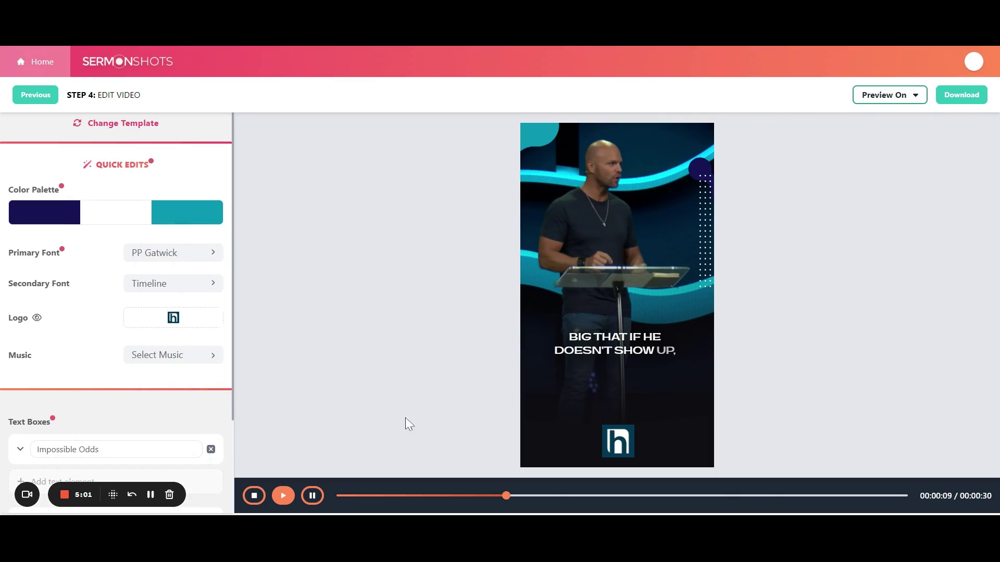
mouse_move(620, 449)
mouse_down()
mouse_move(680, 449)
mouse_move(604, 447)
mouse_move(620, 440)
mouse_up()
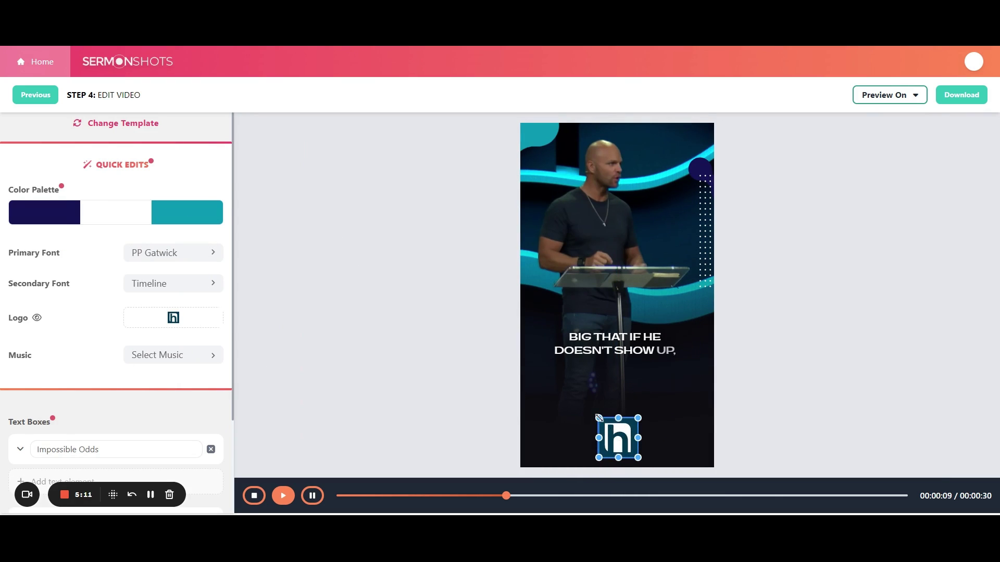
drag(599, 418, 557, 442)
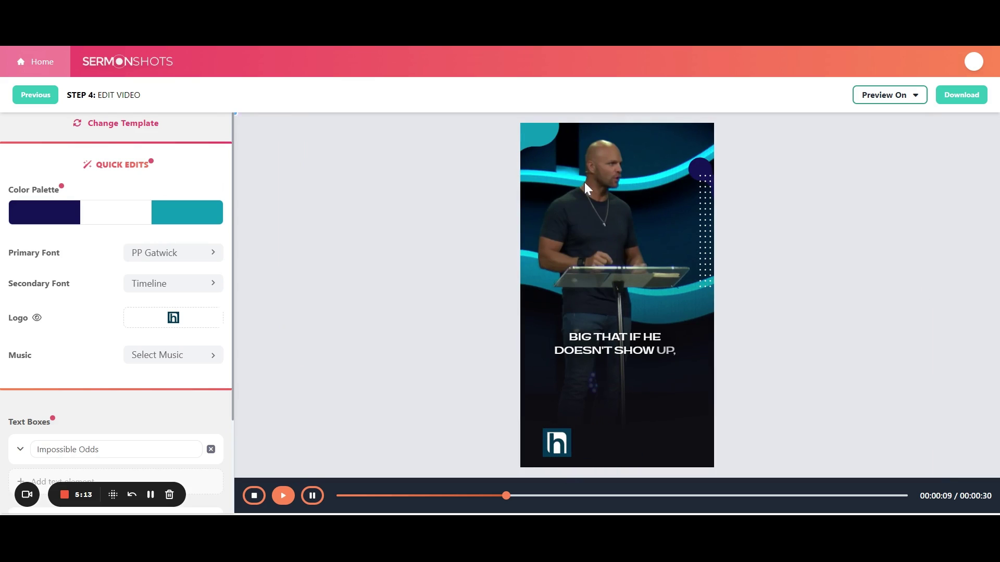
Step: Scale the background video down slightly and shift it left and down to centre the speaker
click(597, 143)
mouse_move(597, 141)
mouse_down()
mouse_move(607, 139)
mouse_move(594, 141)
mouse_up()
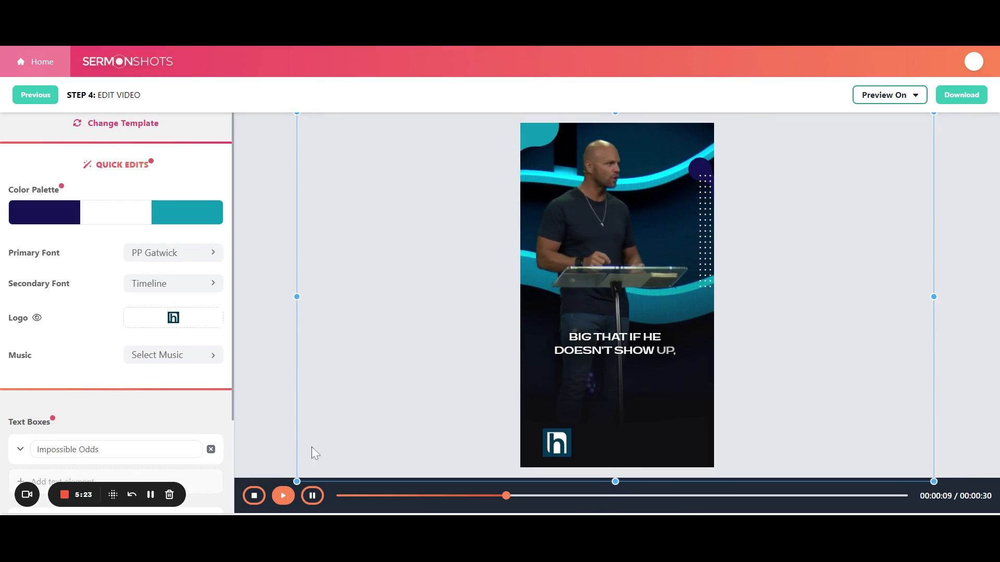
drag(297, 481, 338, 457)
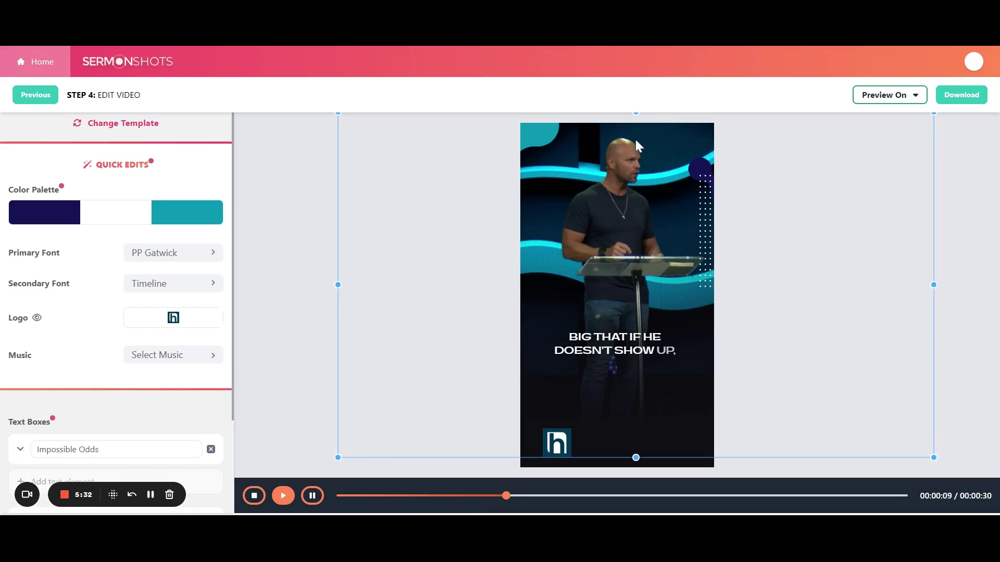
drag(638, 145, 630, 151)
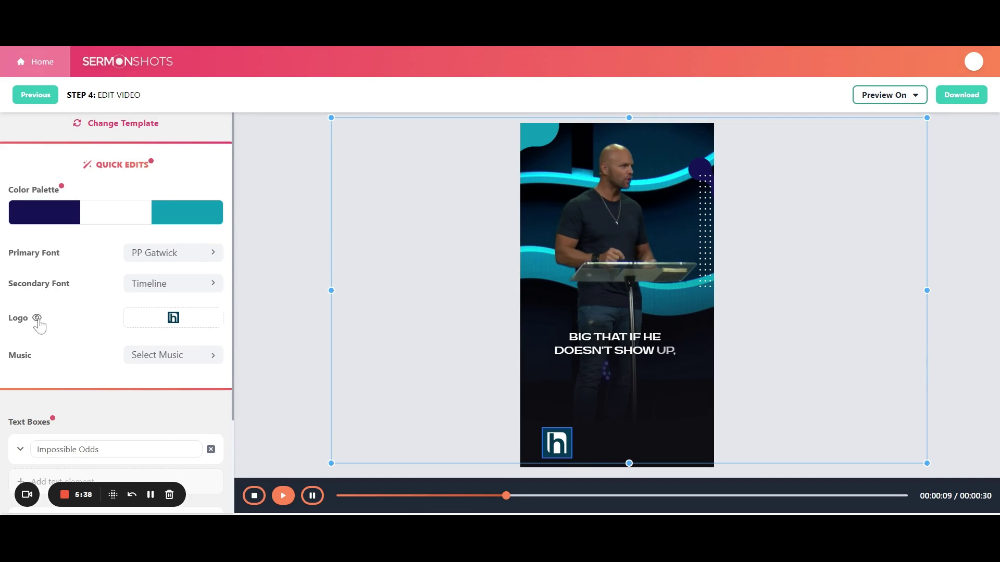
Step: Dismiss the Primary Font list and expand the Captions section in Quick Edits
click(165, 254)
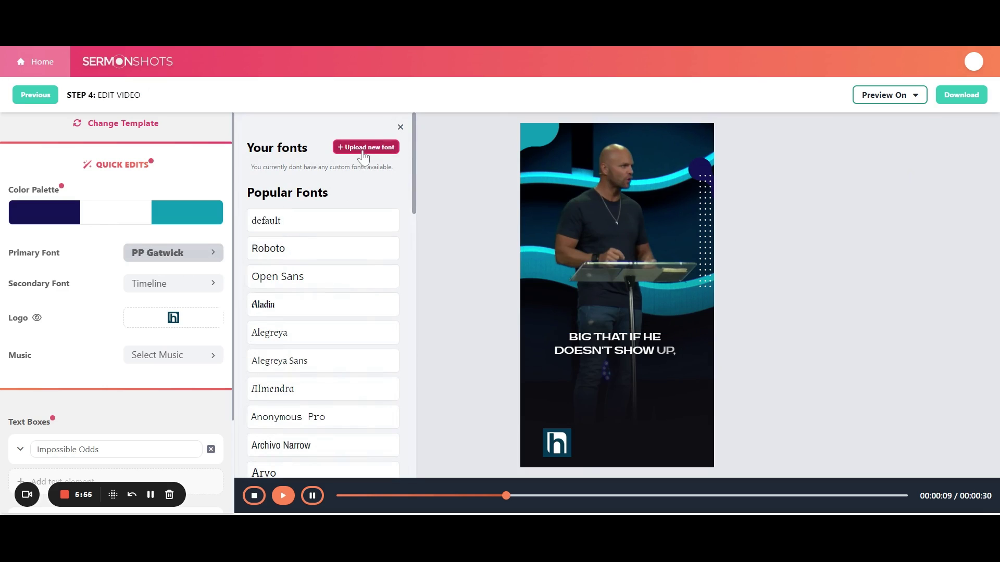
scroll(292, 245, down, 7)
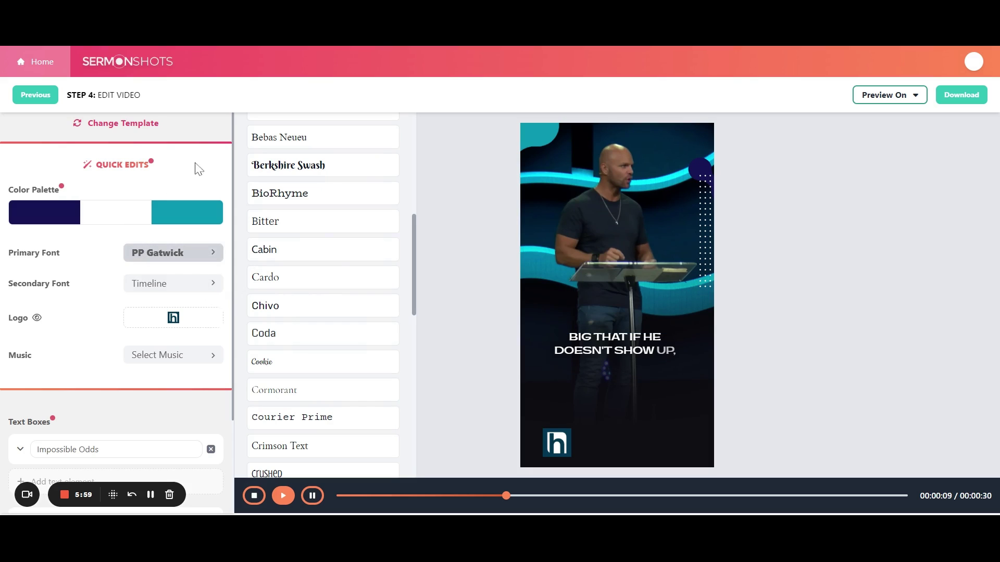
click(213, 145)
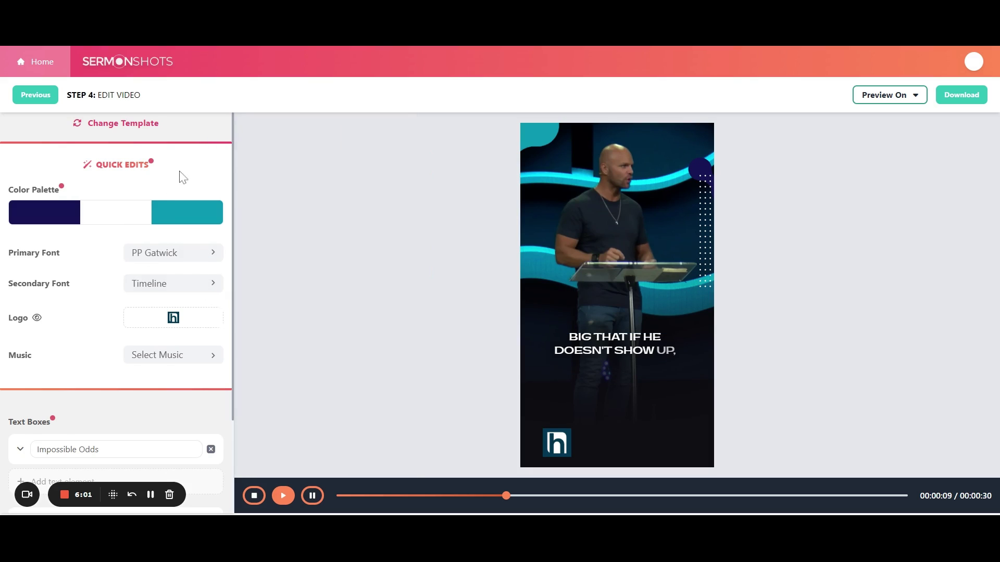
scroll(156, 279, down, 3)
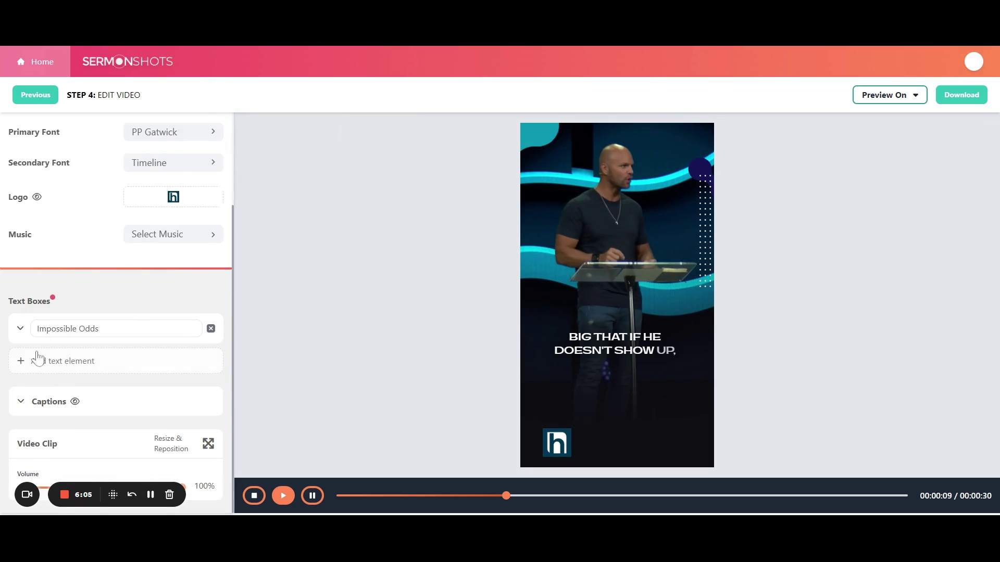
click(26, 408)
scroll(27, 408, down, 2)
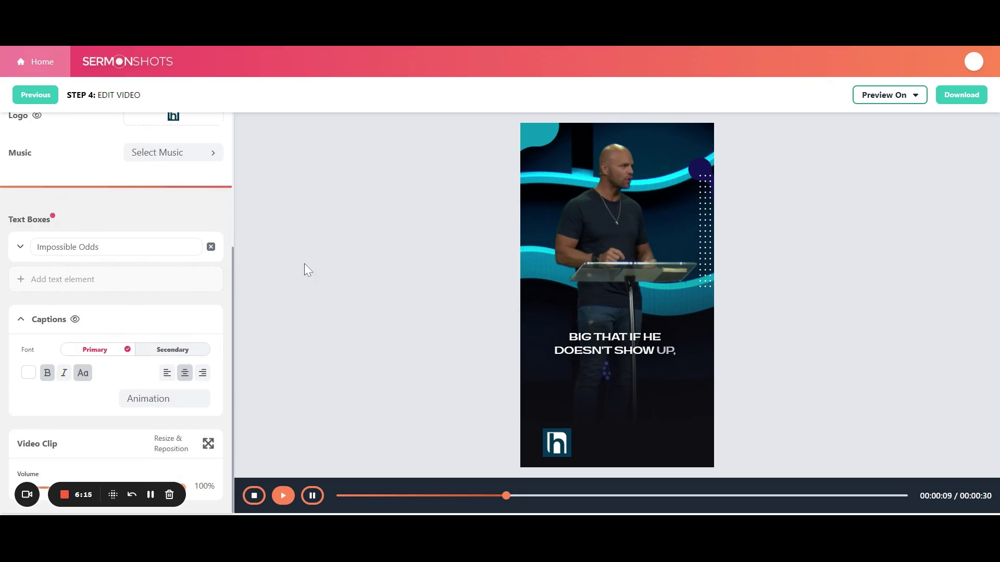
Step: Choose the community track Slow Piano at 28% volume and replay the short from the start
scroll(161, 369, up, 5)
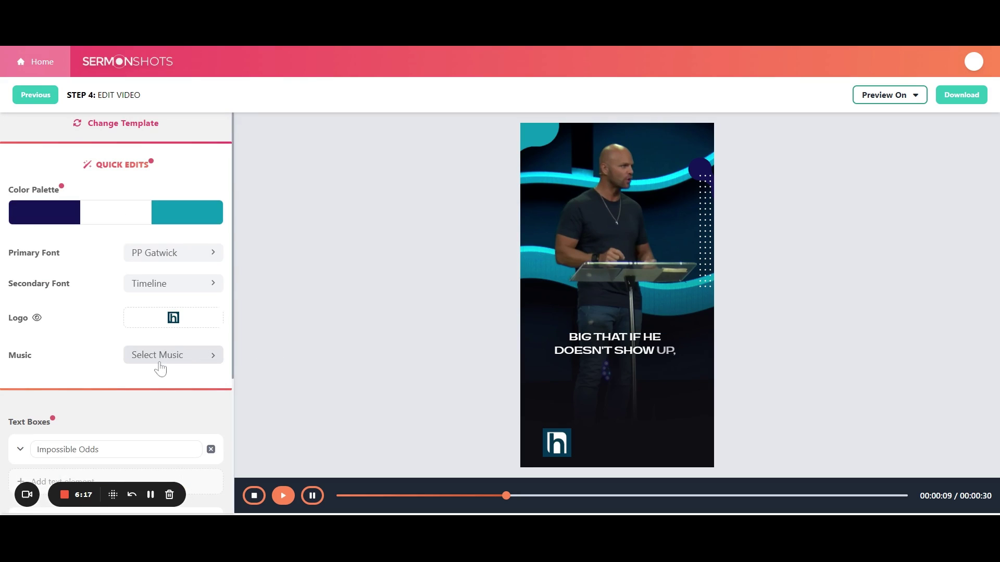
click(167, 360)
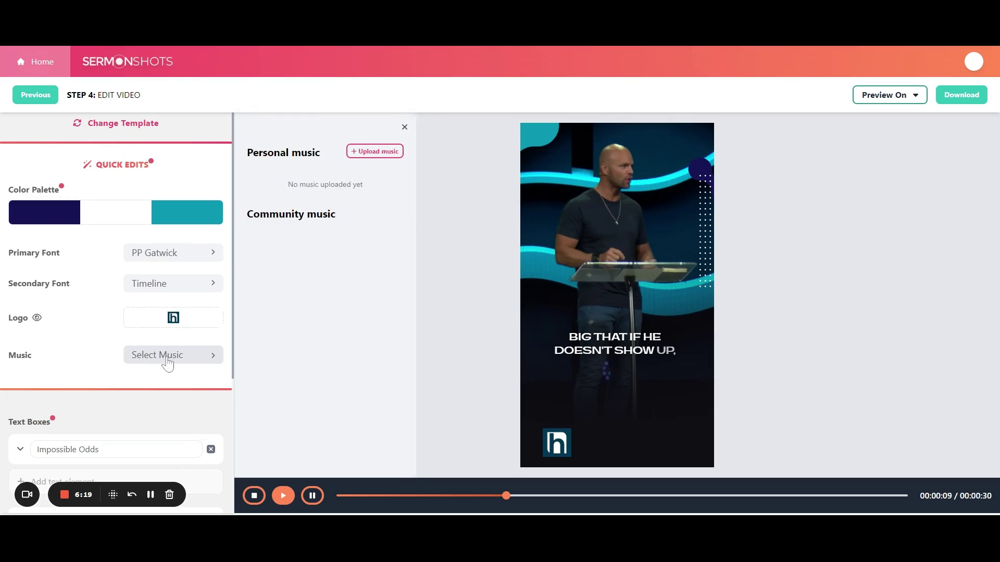
click(334, 304)
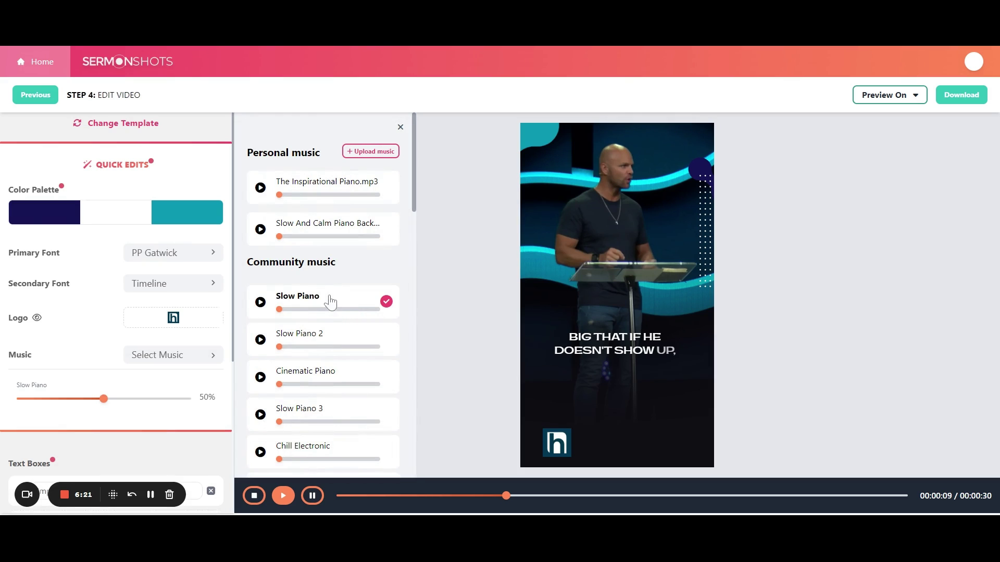
drag(104, 400, 67, 399)
click(268, 495)
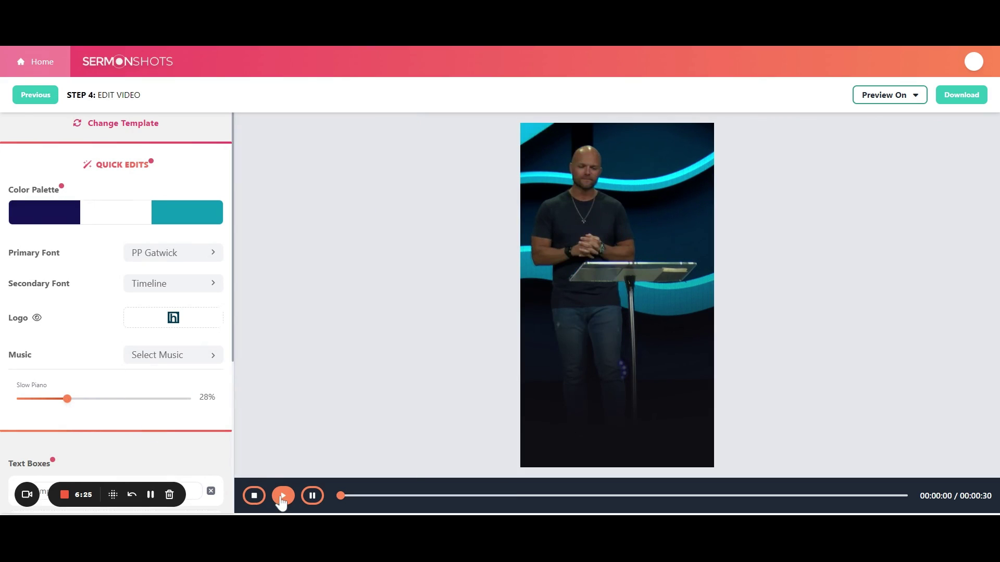
click(281, 498)
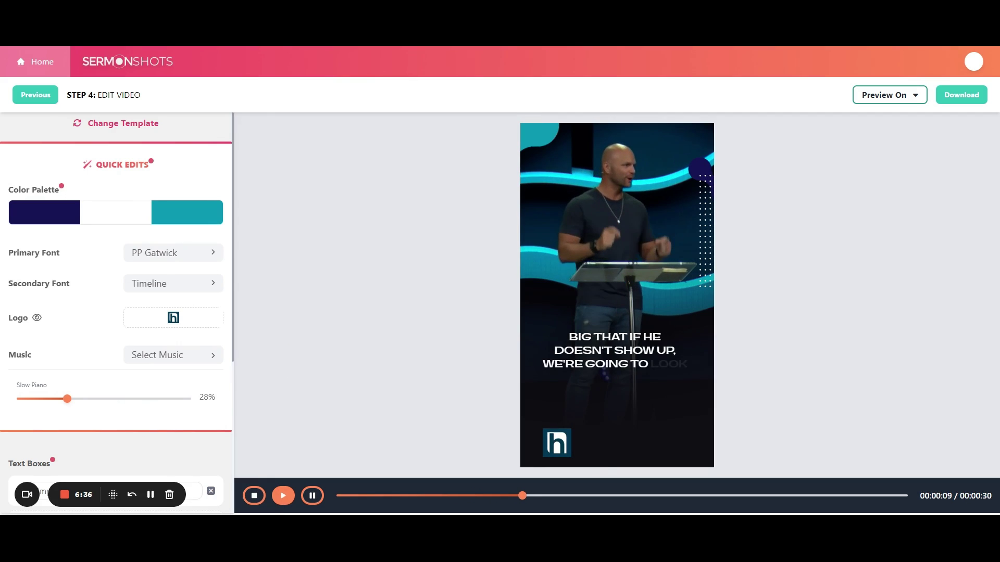
Step: Swap the background track to Cinematic Upbeat at 20% volume and play the short again
click(259, 497)
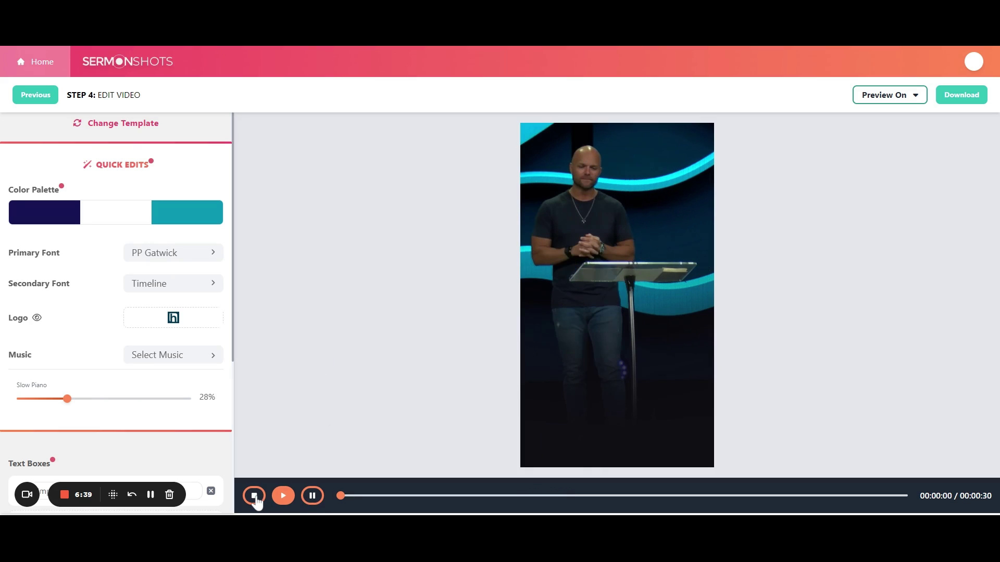
click(164, 359)
scroll(305, 325, down, 2)
scroll(305, 323, down, 1)
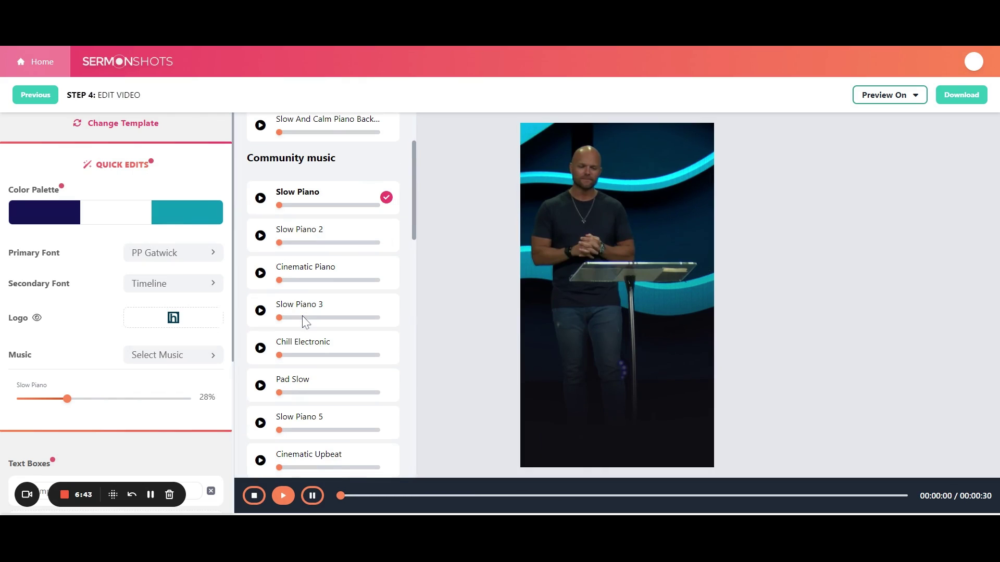
scroll(304, 323, down, 4)
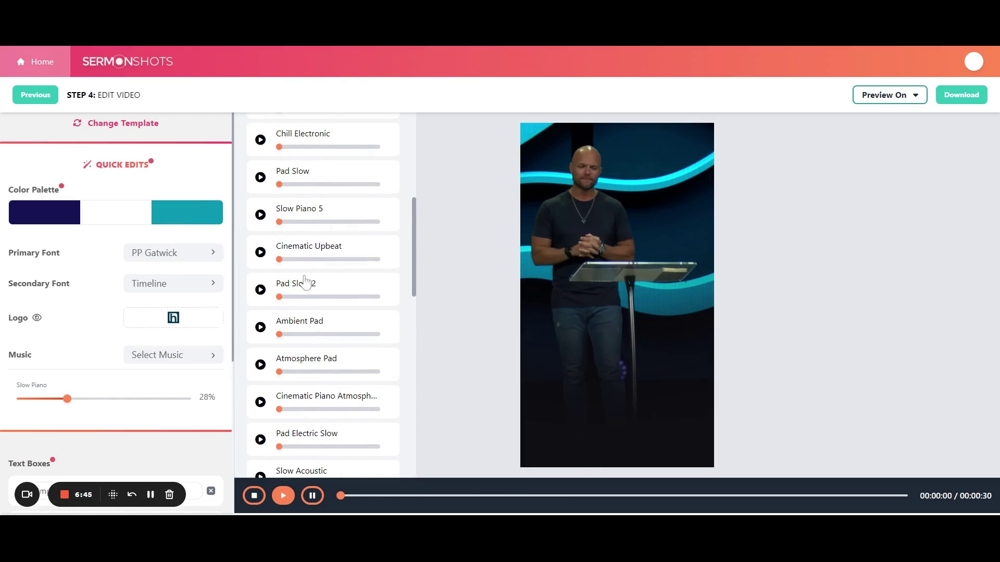
click(339, 249)
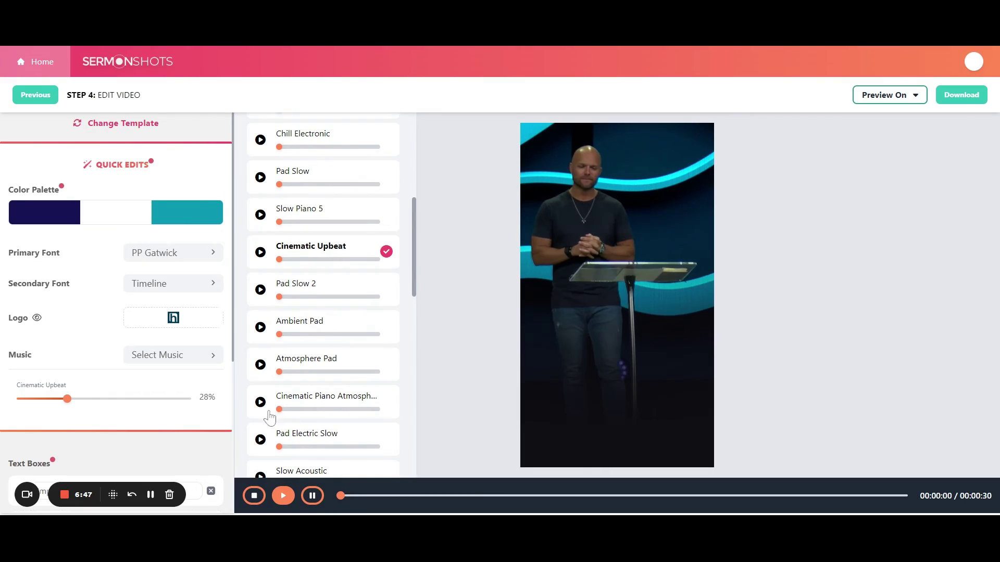
drag(67, 399, 54, 401)
click(283, 496)
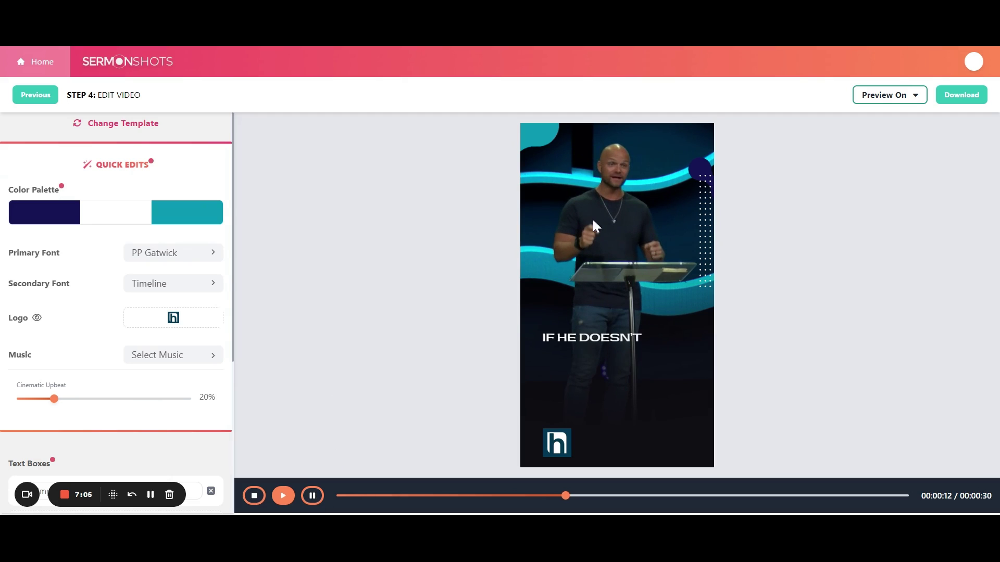
Step: Preview the short as a Facebook Reel, Instagram Reel, YouTube Short and TikTok
click(874, 100)
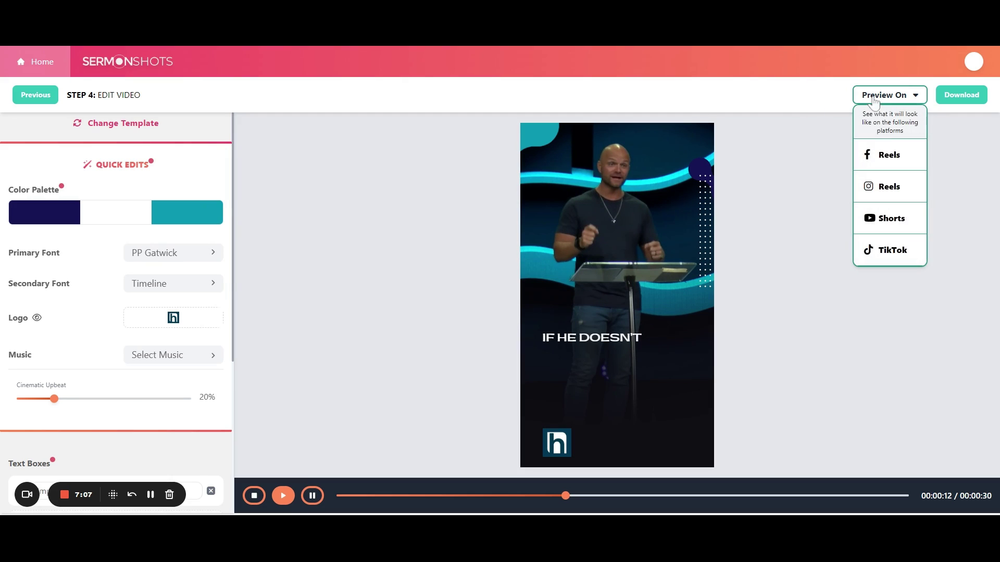
click(883, 168)
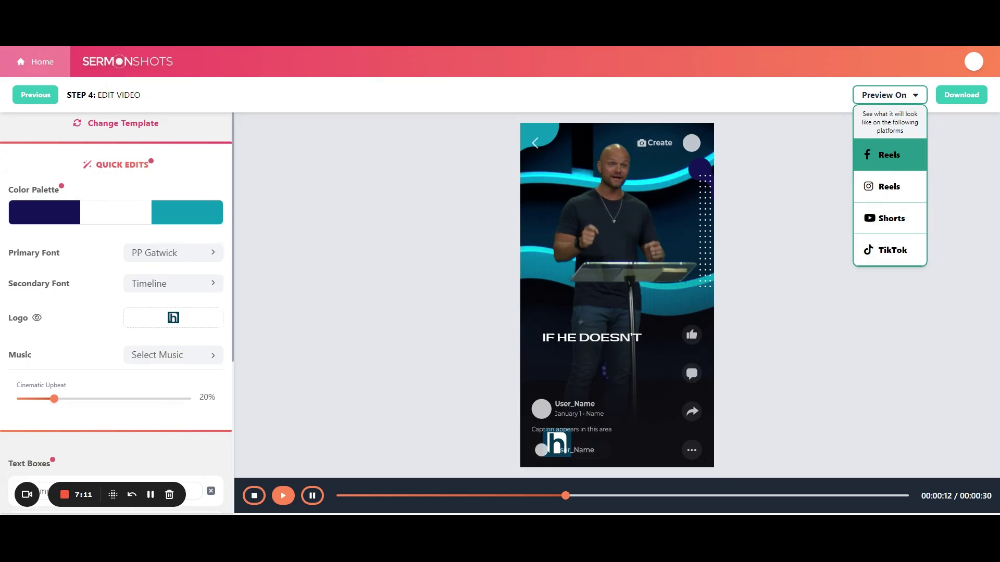
click(882, 190)
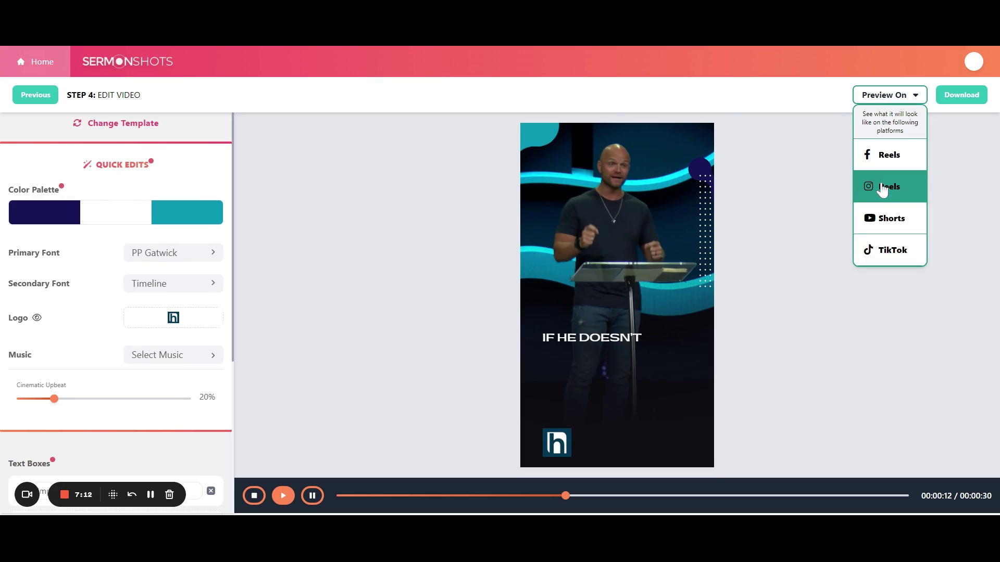
click(884, 220)
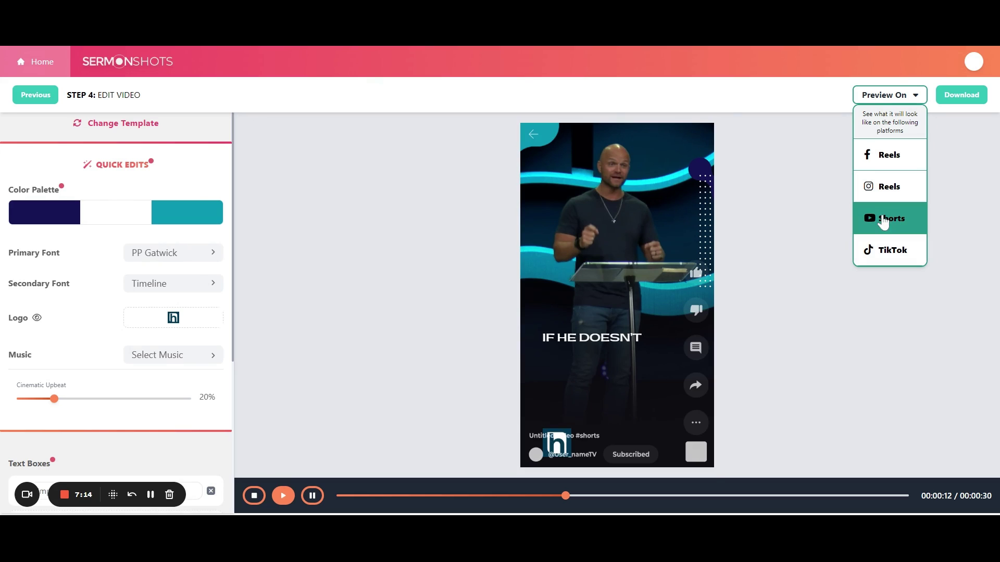
click(882, 255)
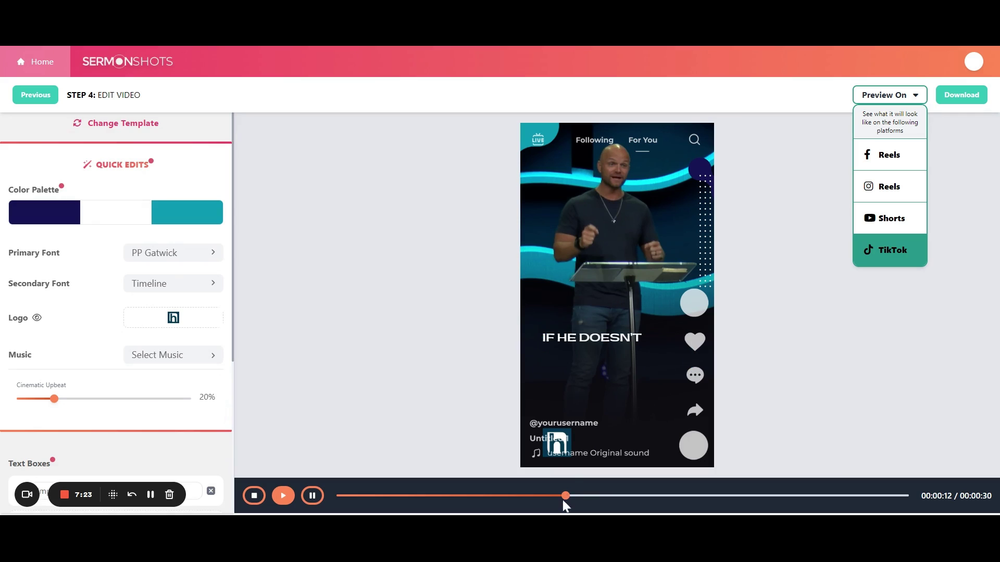
Step: In the TikTok preview at the next caption, nudge the caption box slightly left, then exit
drag(564, 497, 573, 495)
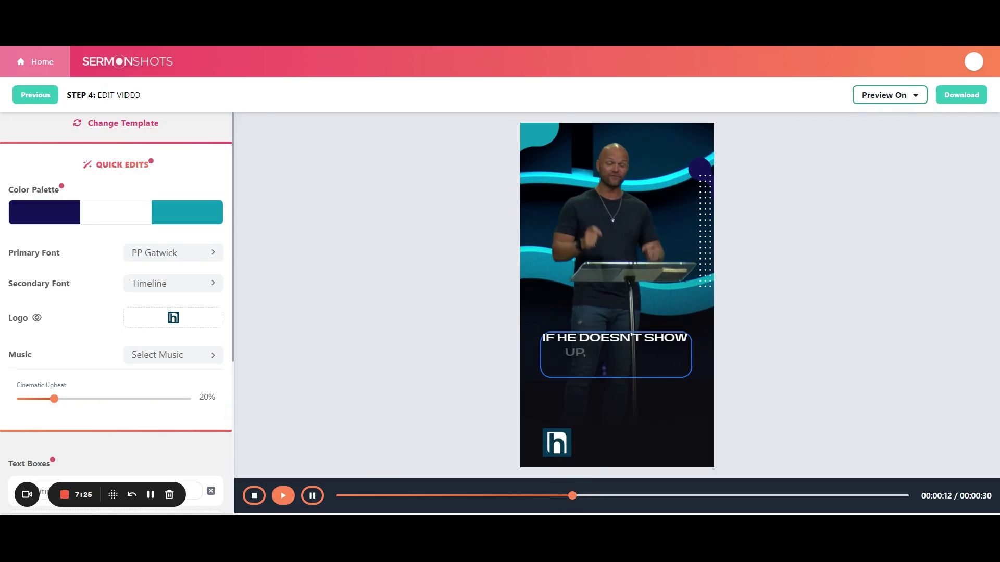
click(897, 97)
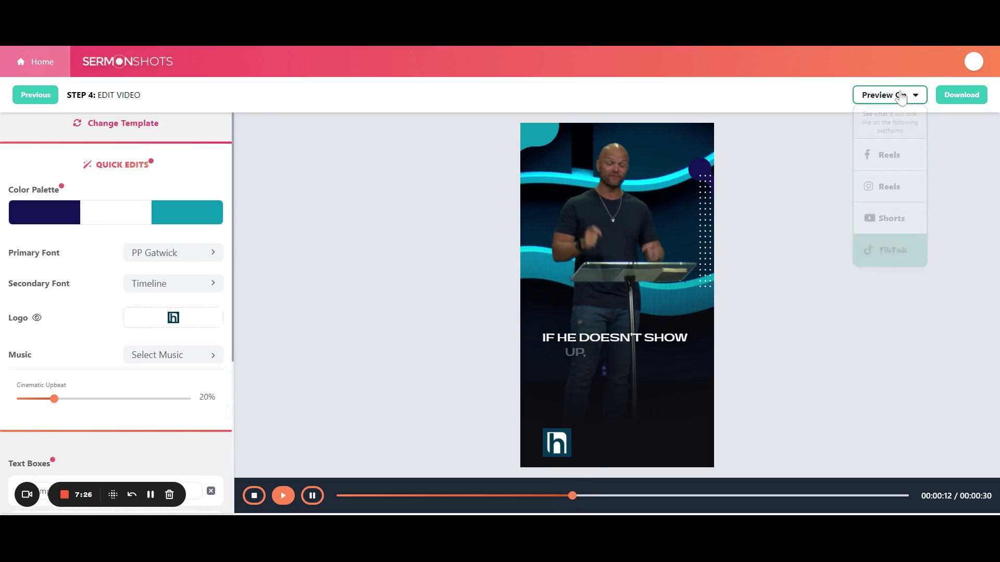
click(892, 254)
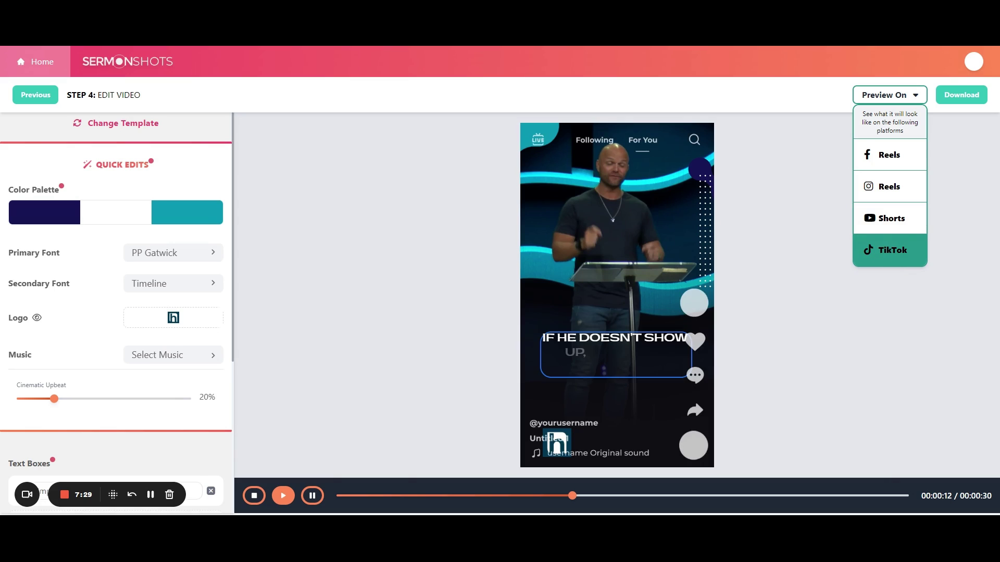
drag(615, 354, 612, 354)
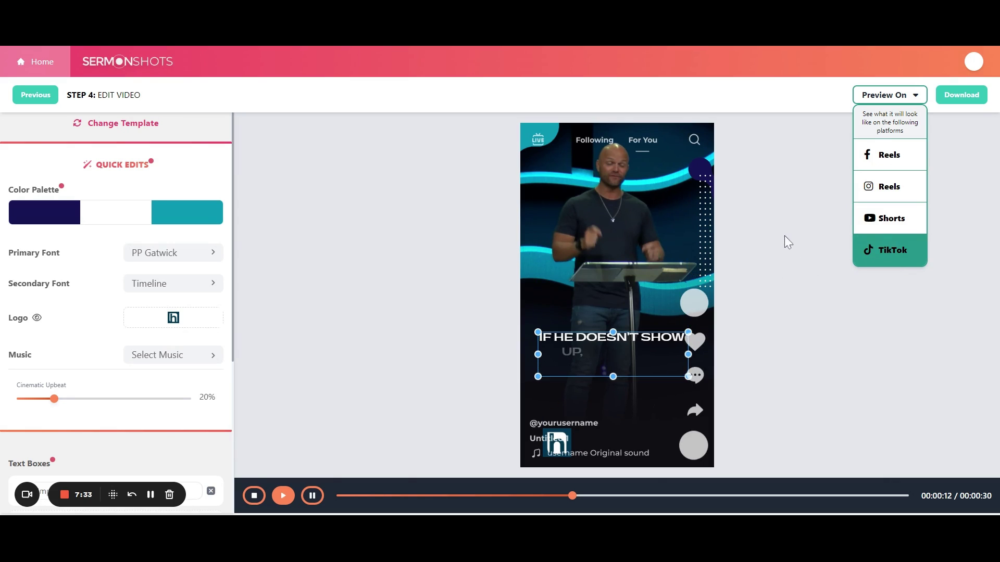
click(813, 191)
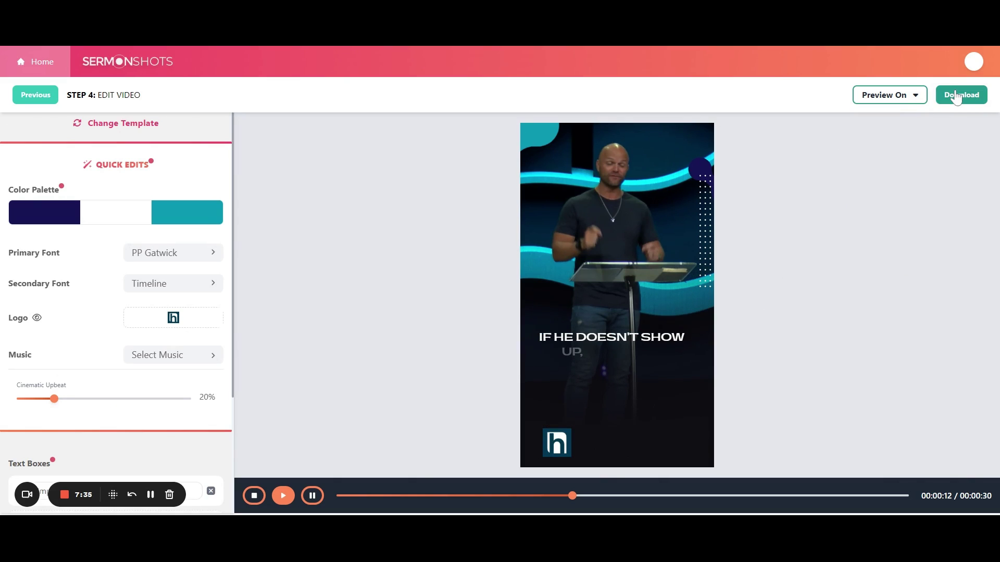